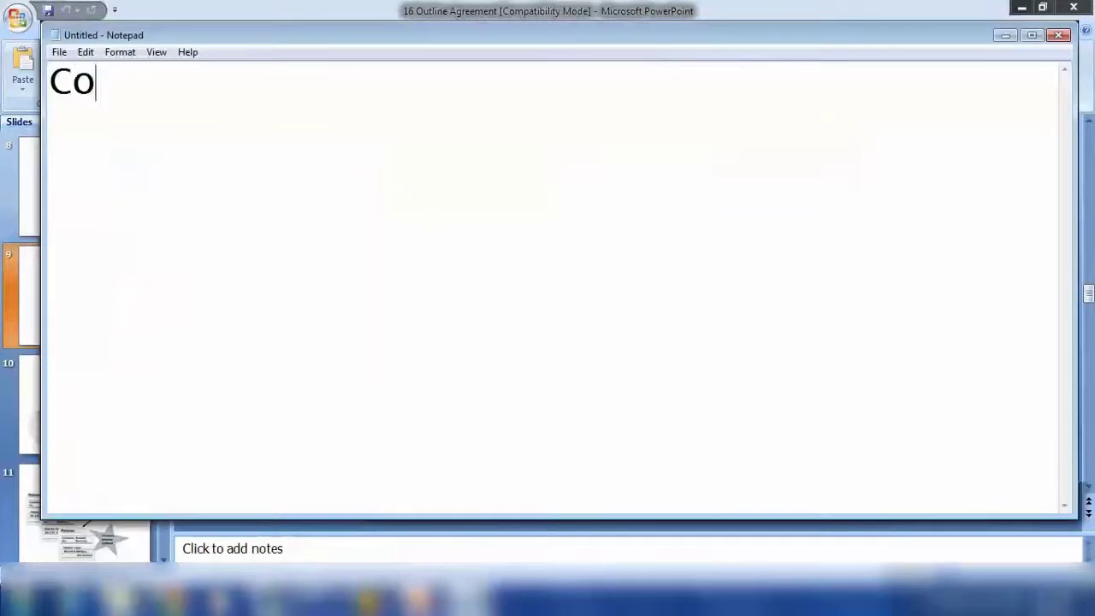
Correct the heading to 'Contracts' and add the line '1. Qty contract'.
key(BackSpace)
key(BackSpace)
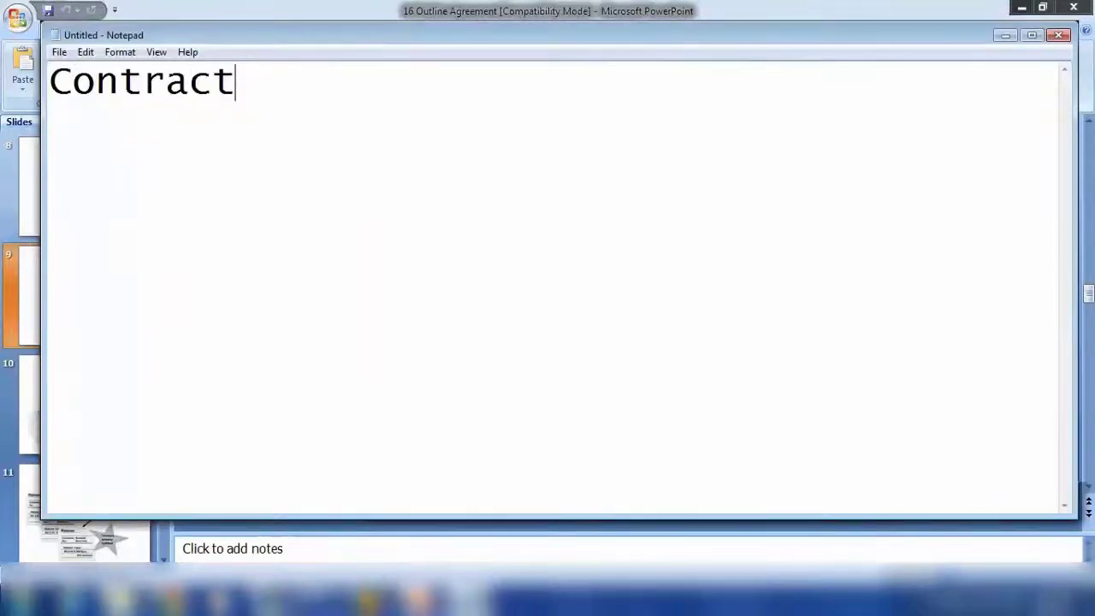
text(s)
key(Return)
text(1.)
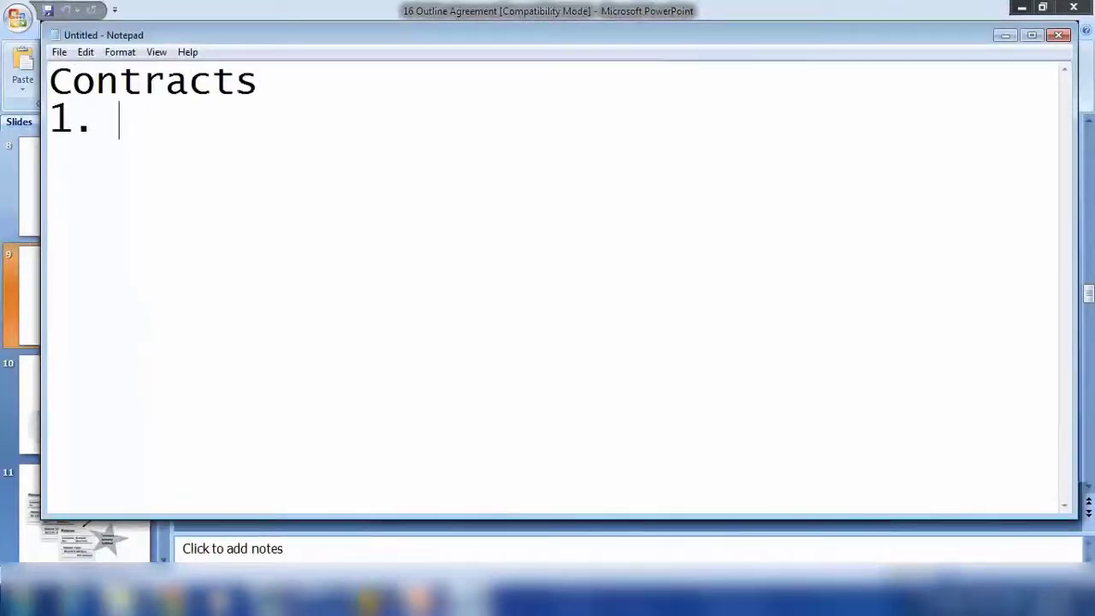
text( Qty )
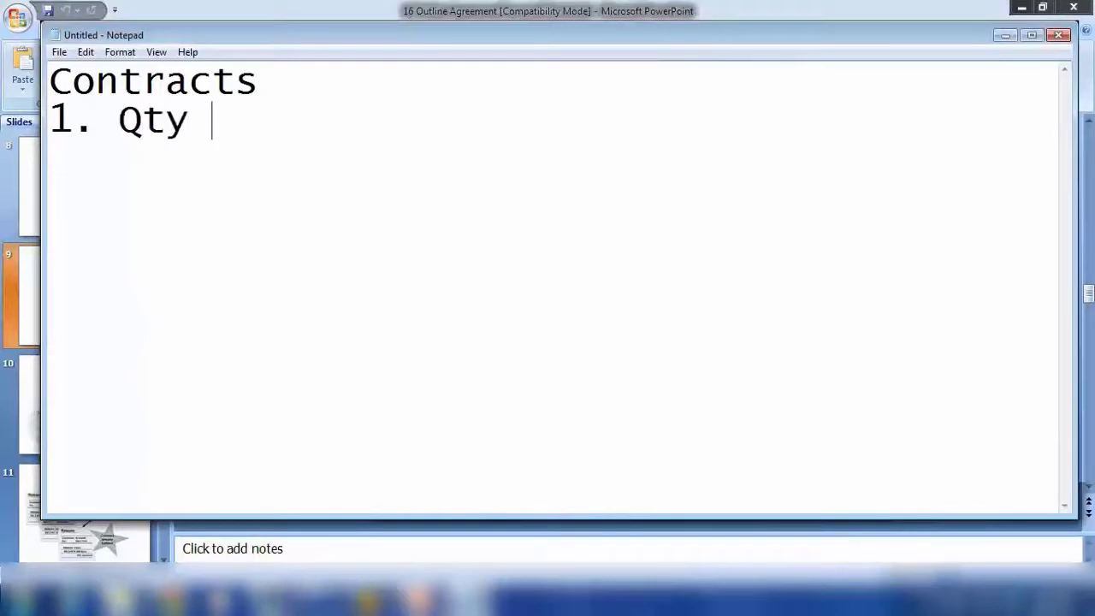
text(contract)
key(Return)
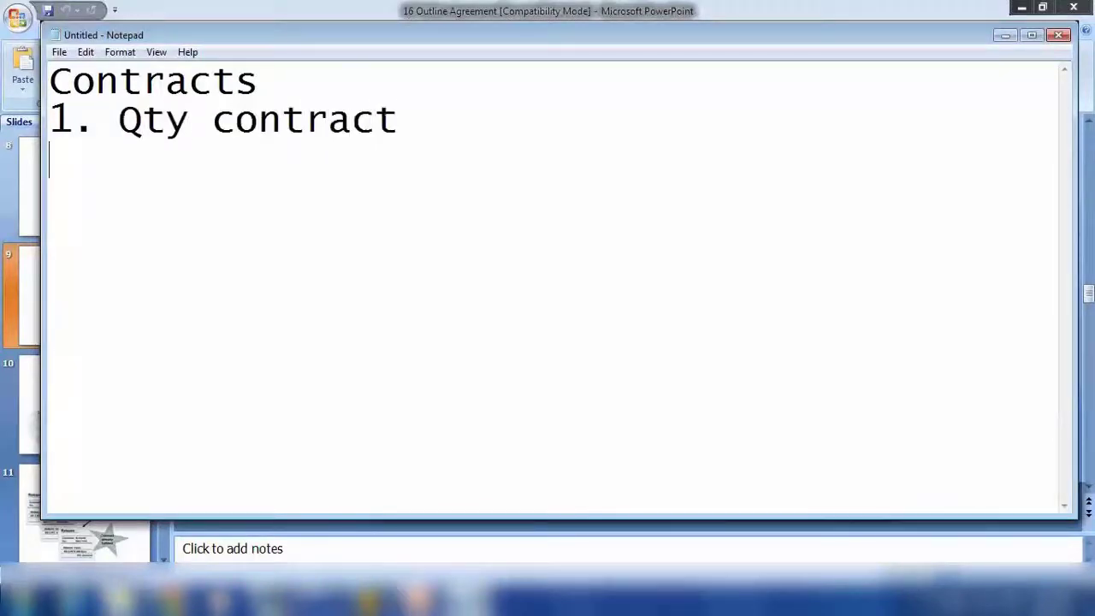
Add the line '2. Value COntract ($50000)', removing a stray @ typo.
text(2. V)
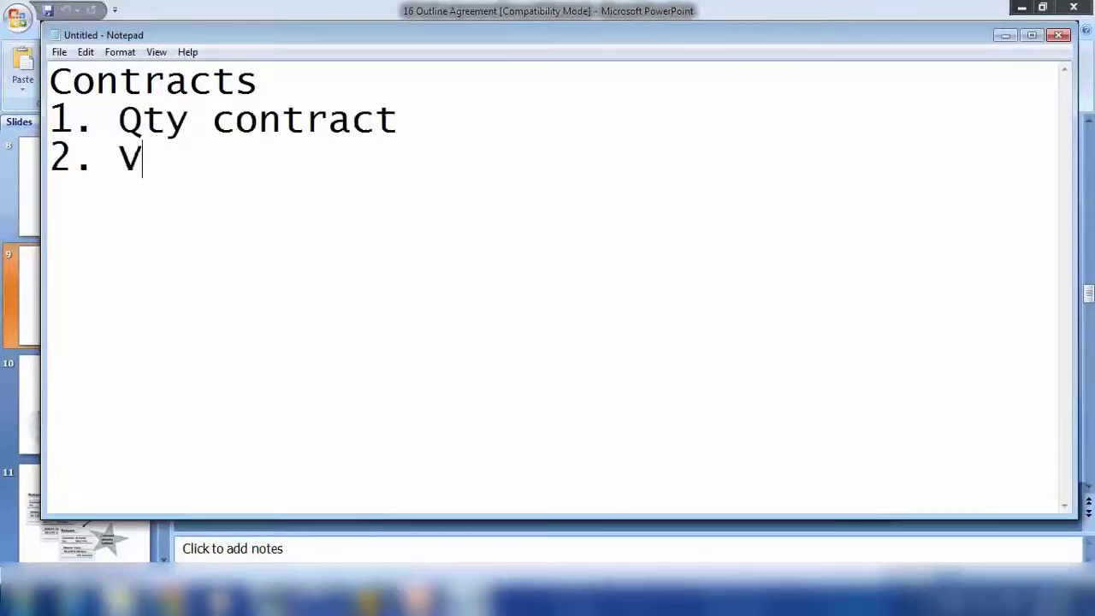
text(alue COntract)
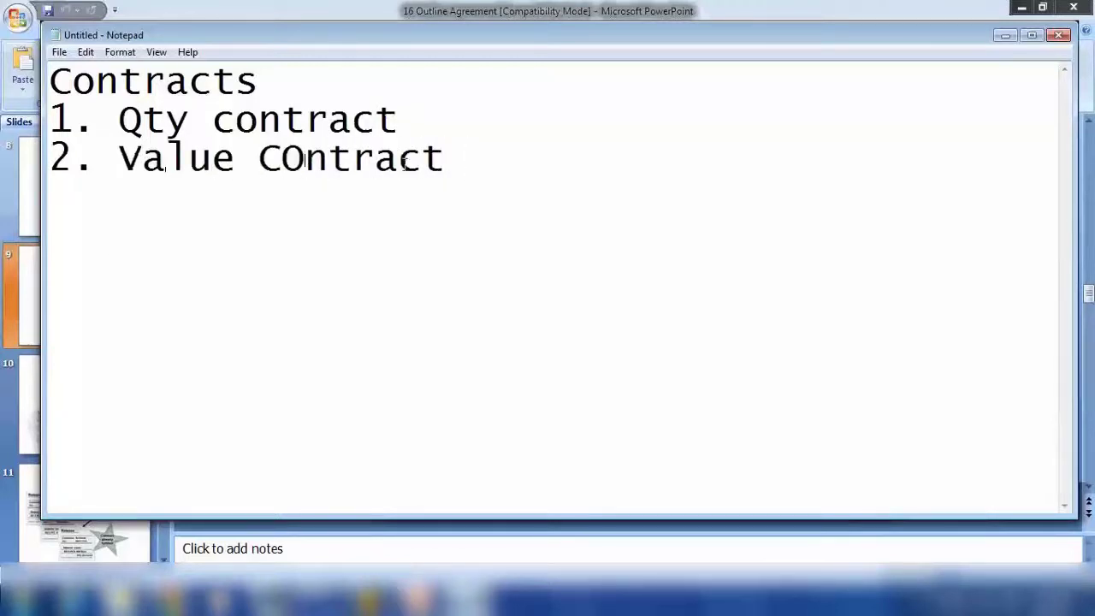
text((10)
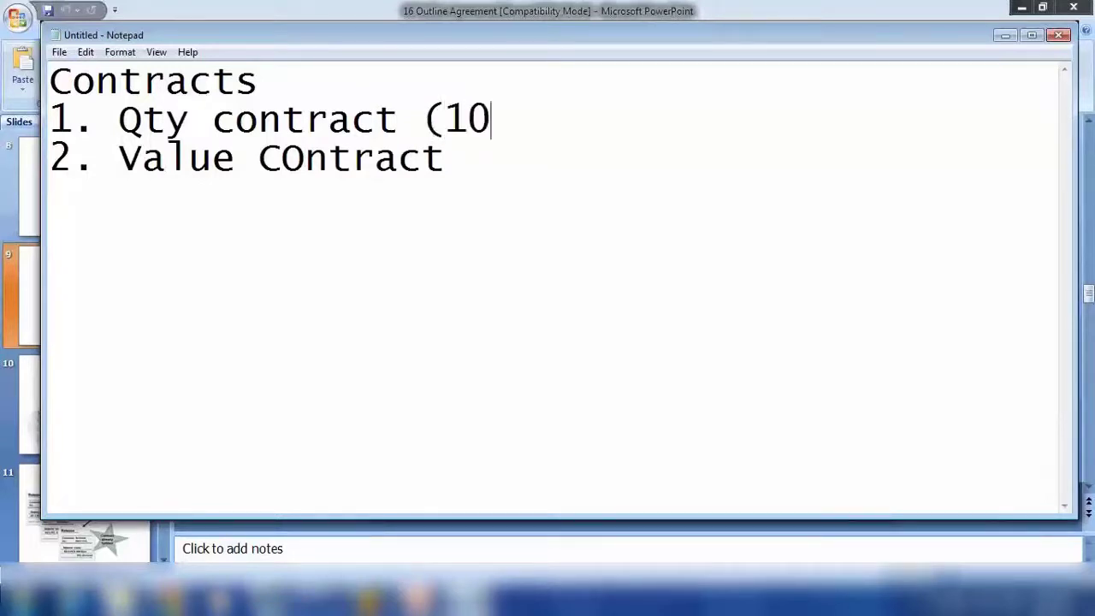
text(000pc)
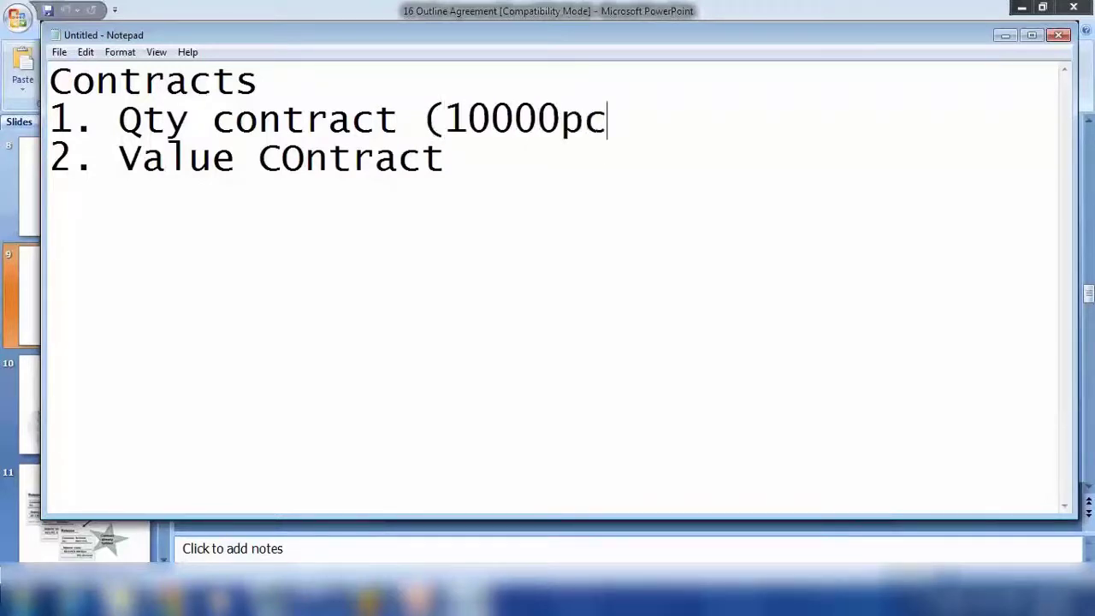
text())
click(479, 153)
text(@)
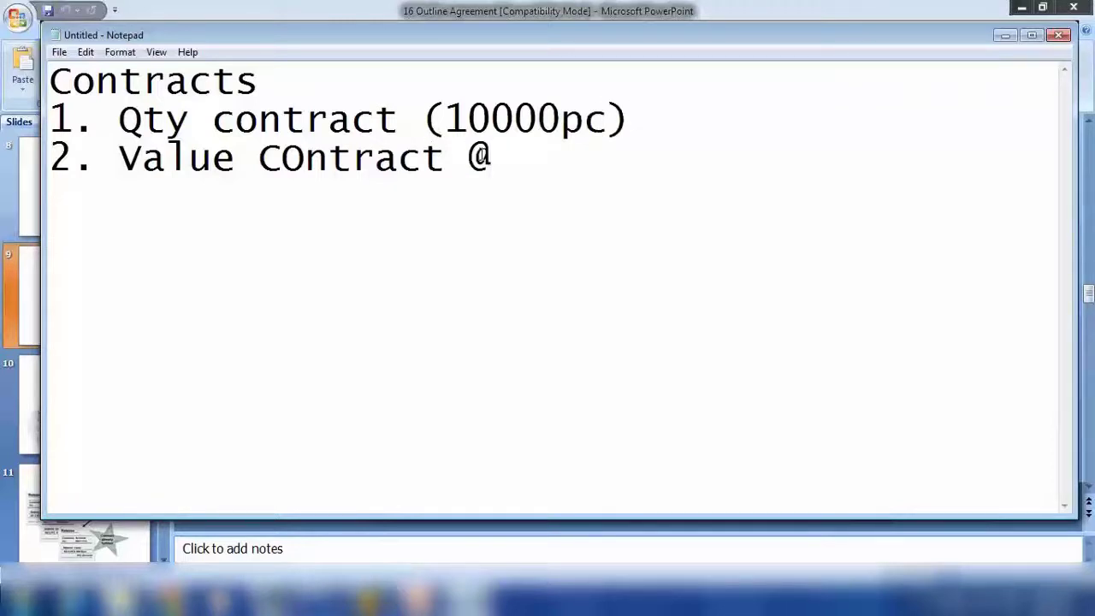
key(BackSpace)
text(($)
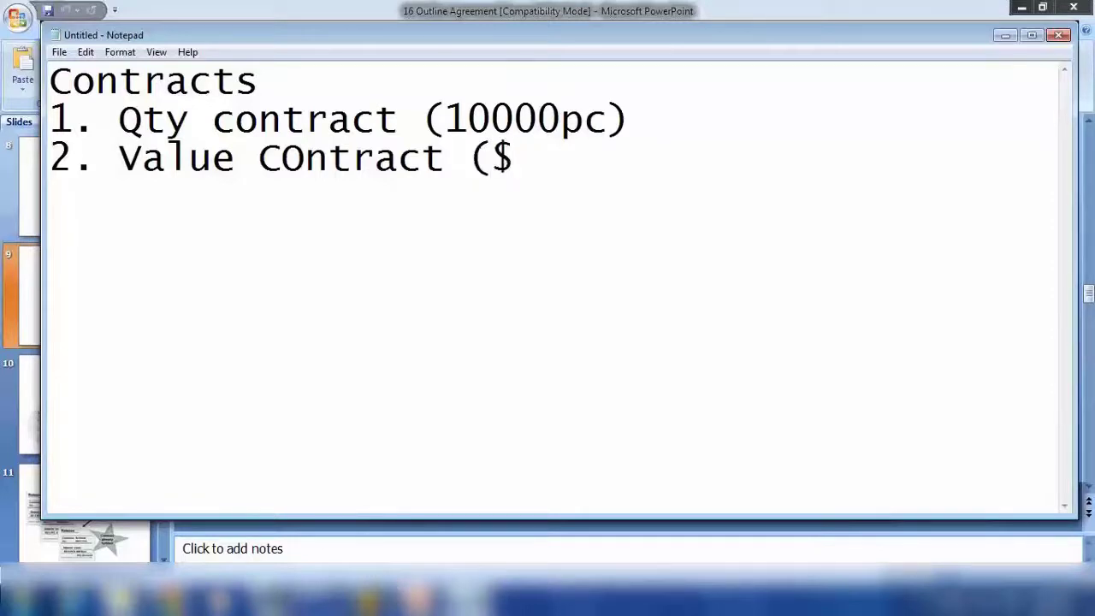
text(50000)
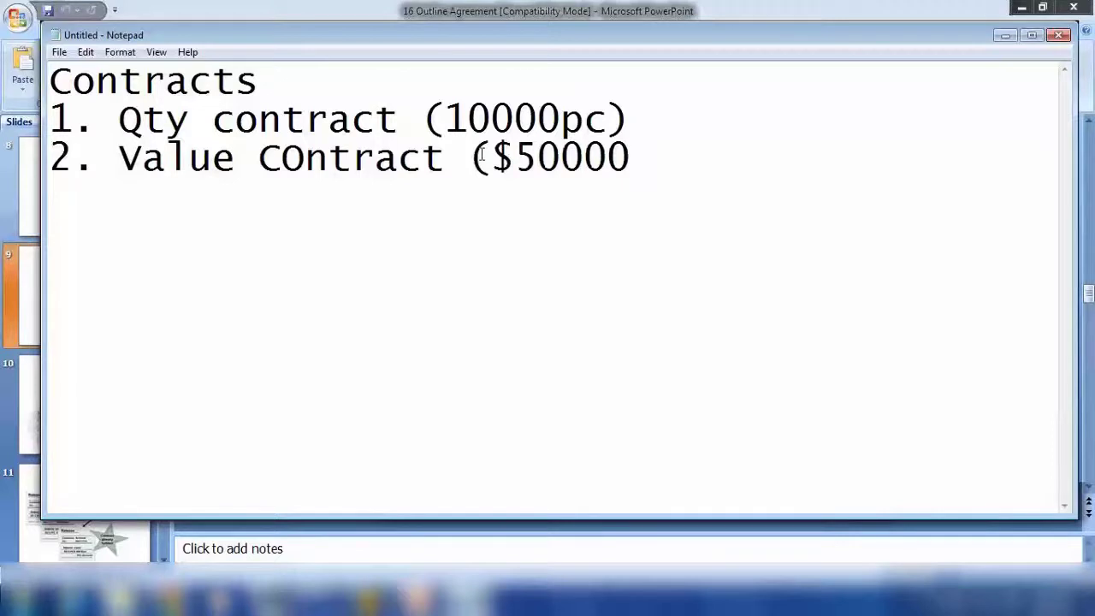
text())
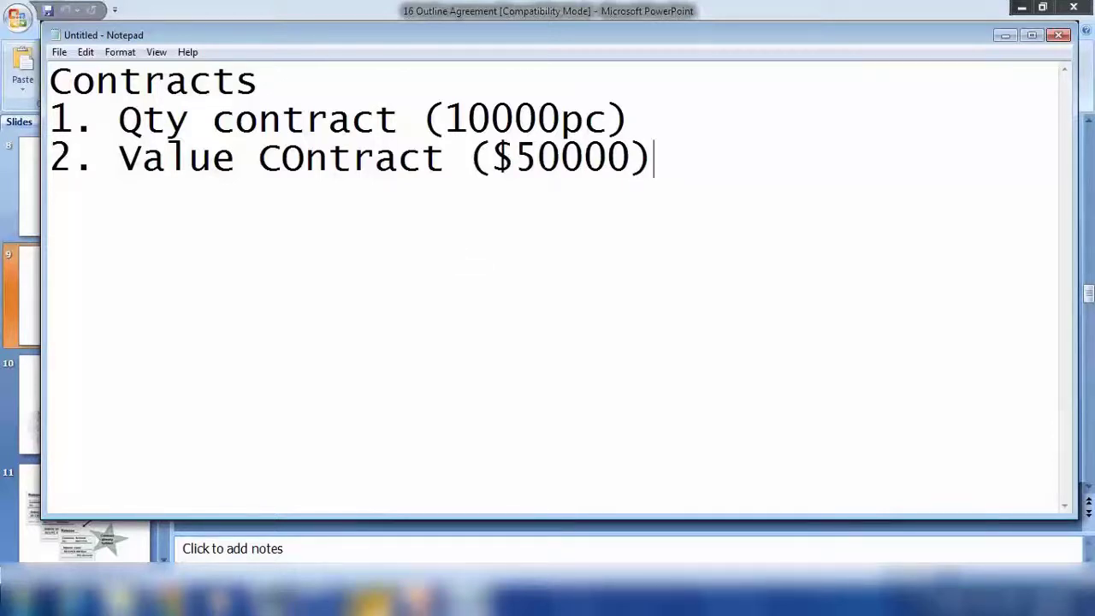
Return to SAP Easy Access, expand Logistics, and lower the system volume.
click(238, 504)
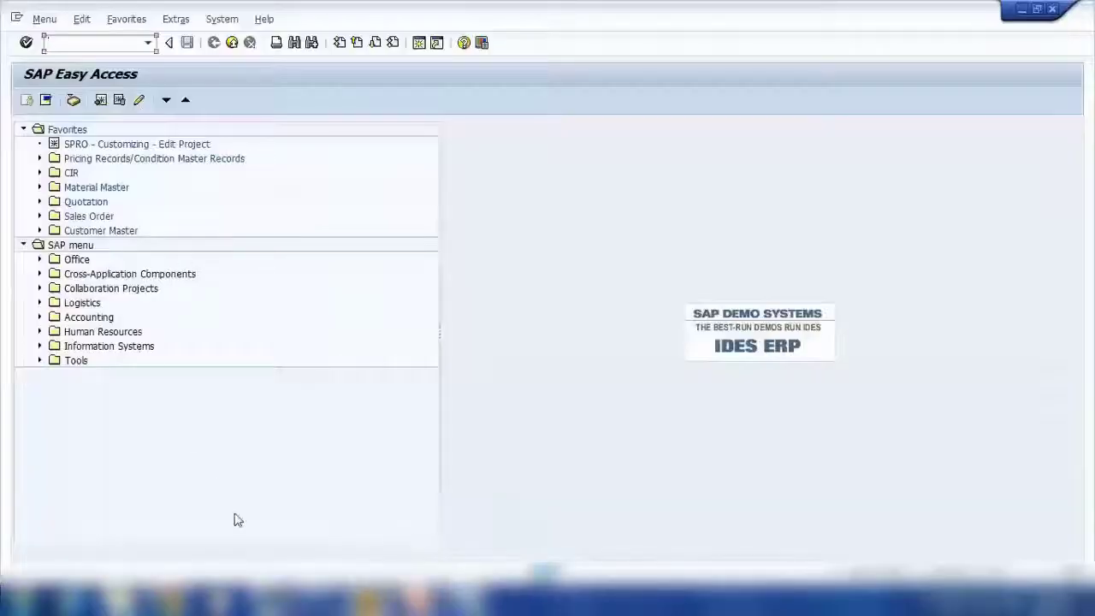
key(alt+Tab)
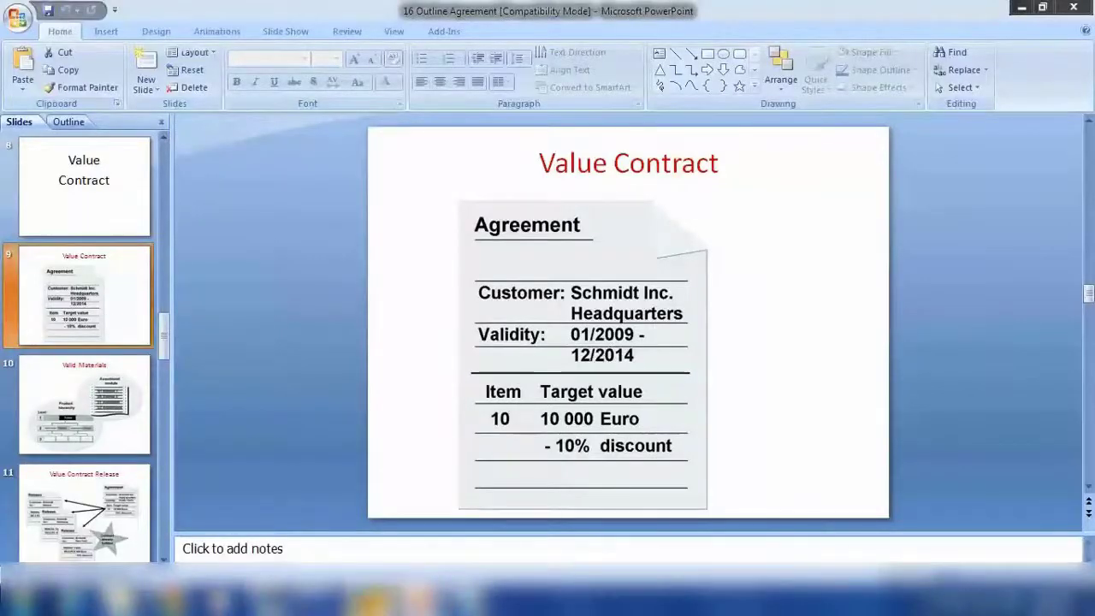
click(237, 505)
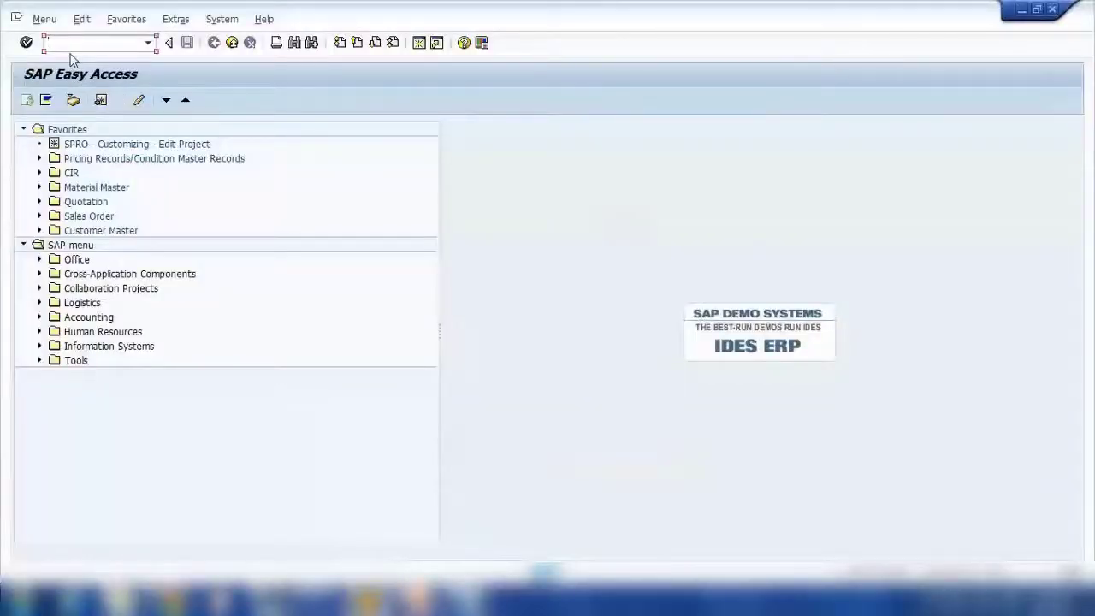
click(40, 302)
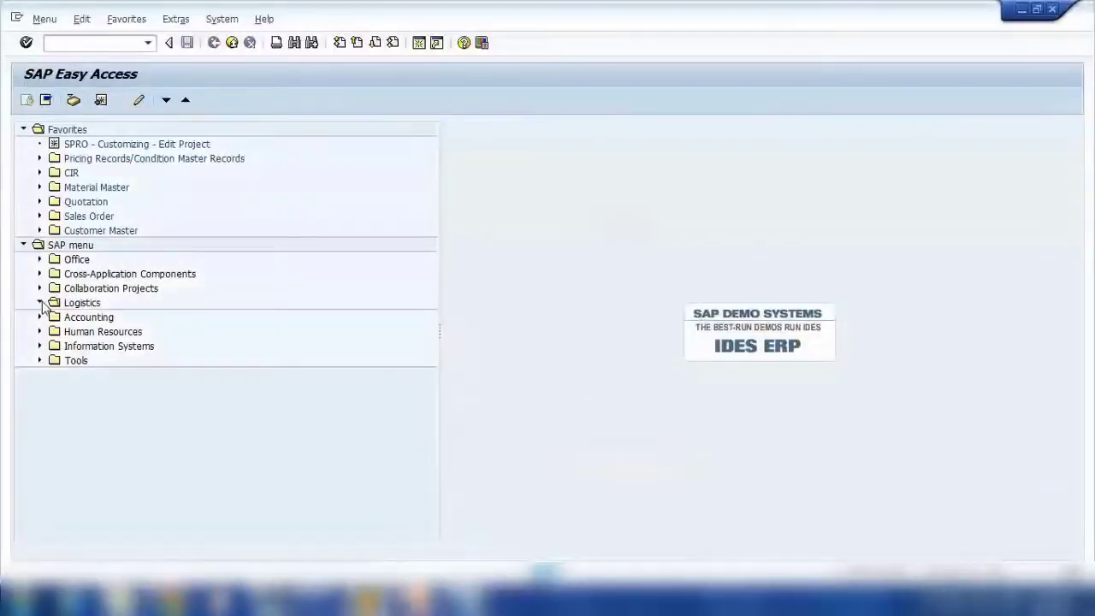
click(1000, 603)
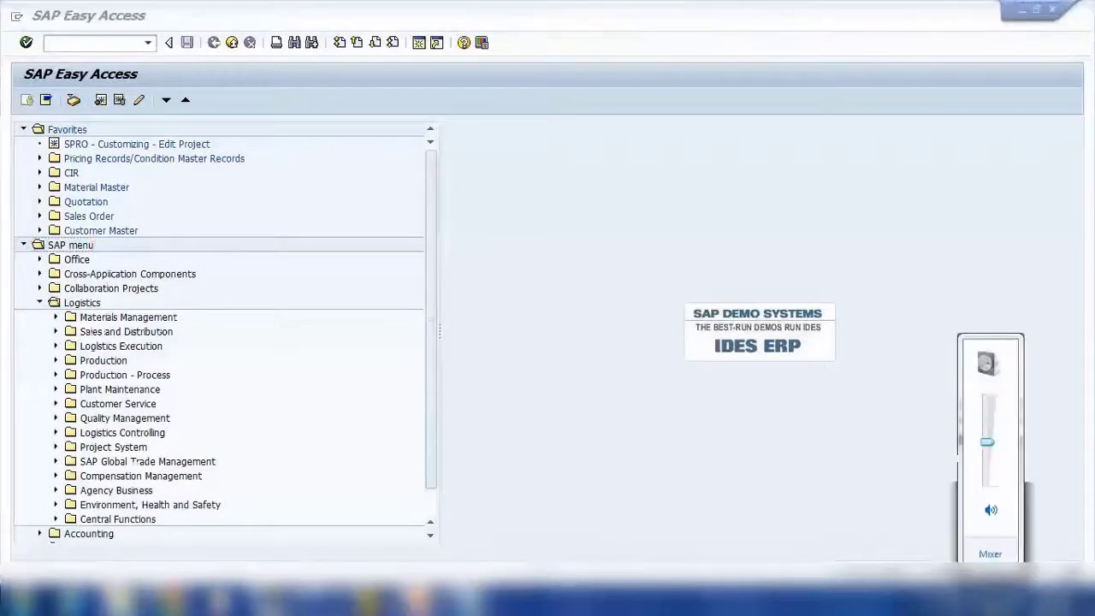
drag(986, 442, 987, 475)
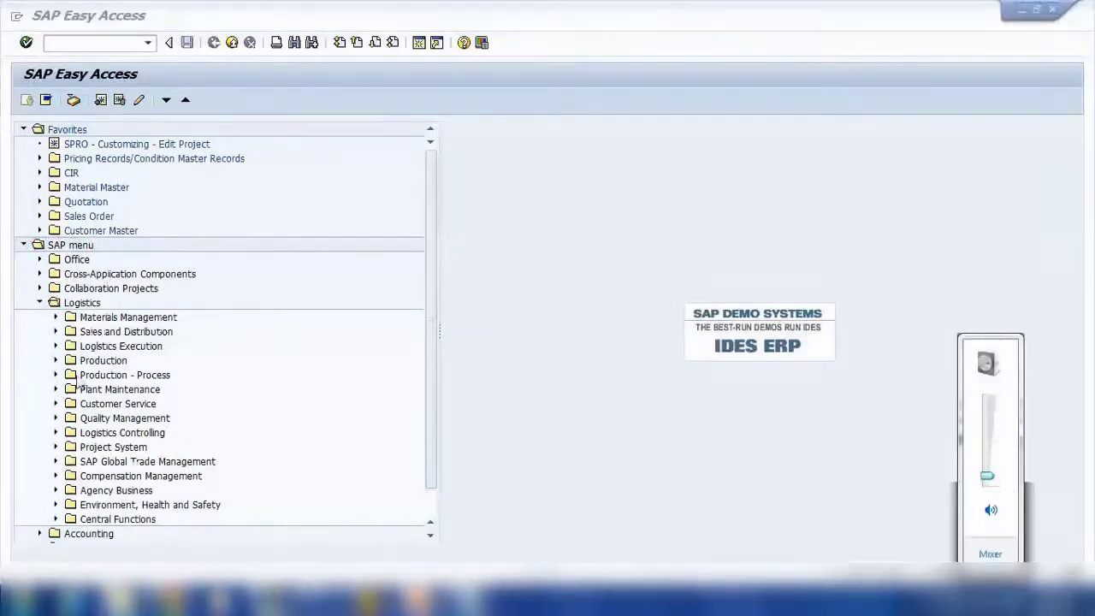
Expand Sales and Distribution > Sales > Contract and launch VA41 Create.
click(56, 331)
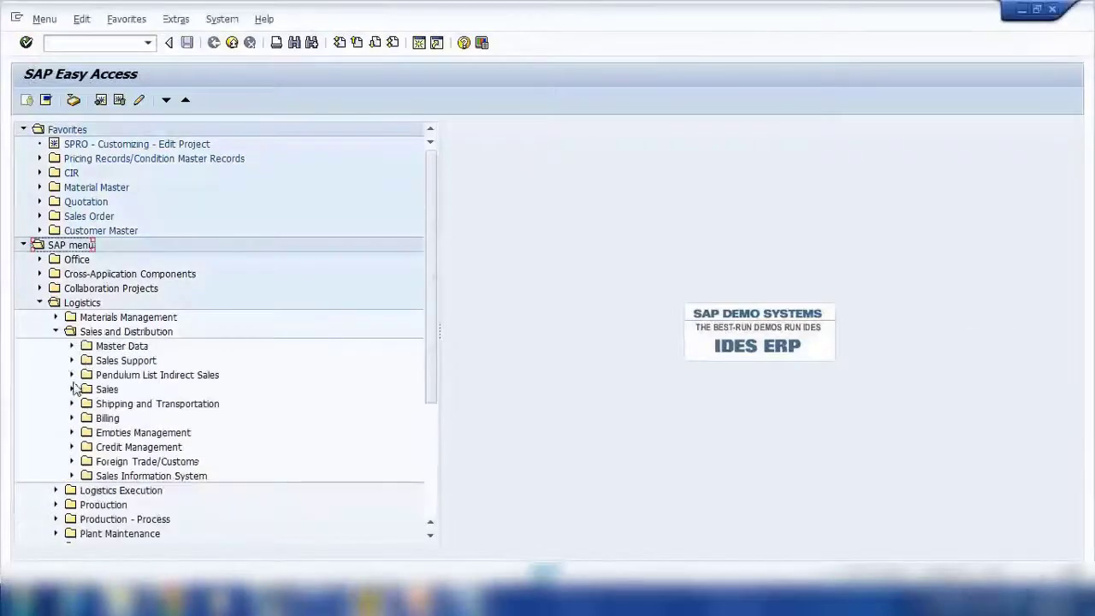
click(71, 389)
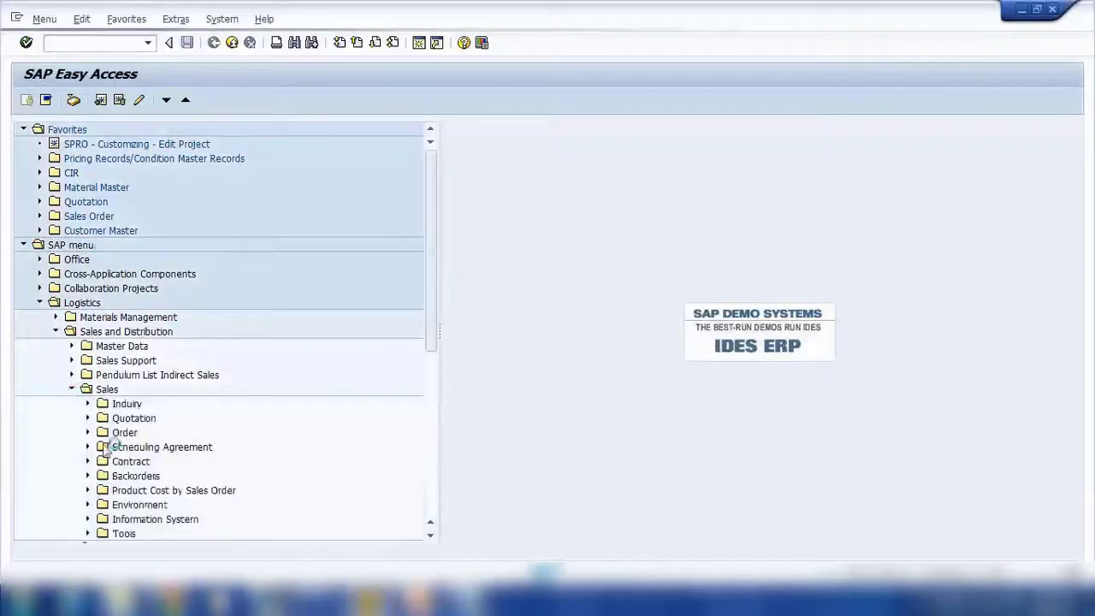
click(88, 461)
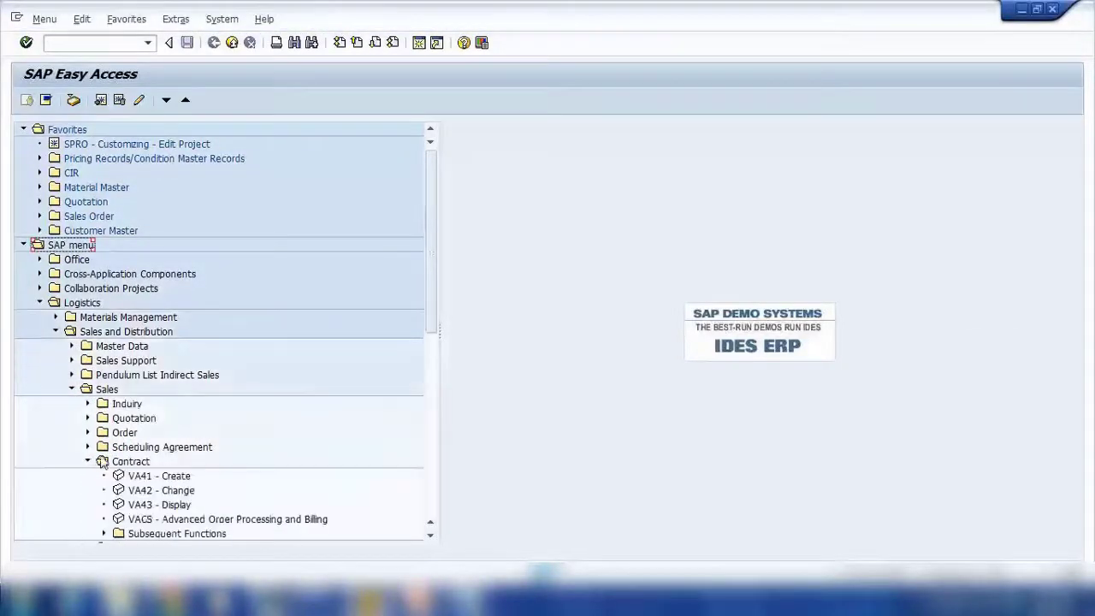
double_click(176, 417)
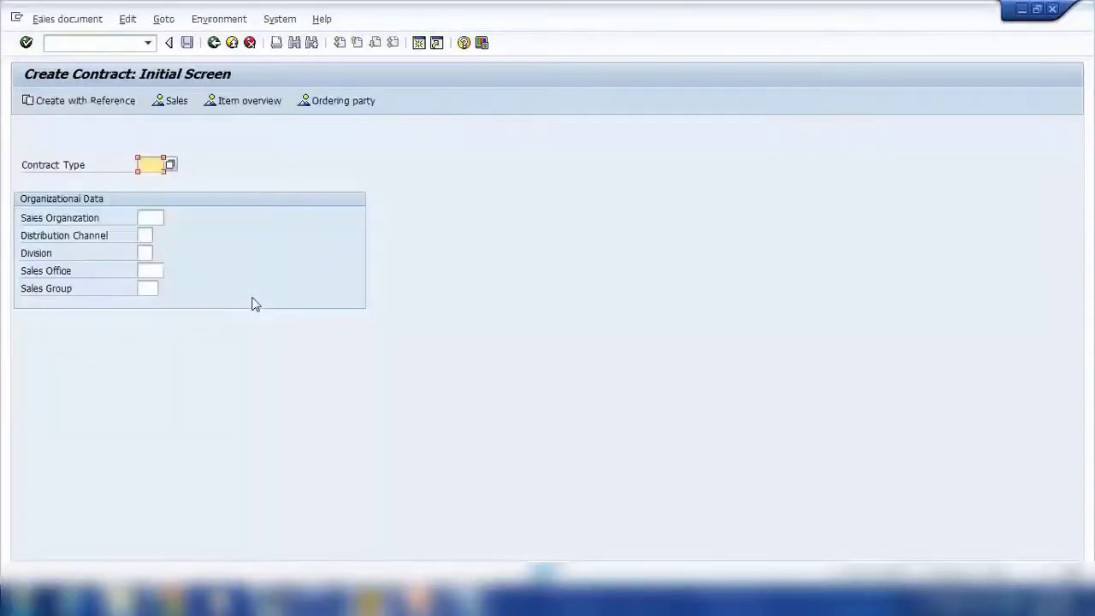
Bring up the value help listing the available contract types.
click(149, 169)
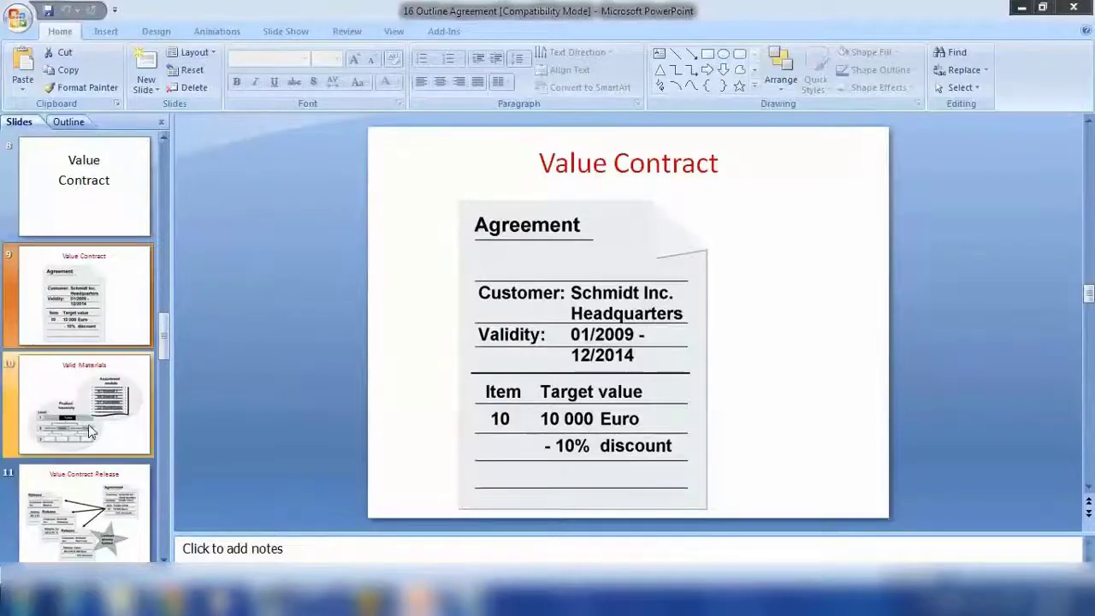
Page past the Valid Materials and Value Contract Release slides to Controlling Value Contract.
click(92, 432)
click(103, 494)
scroll(103, 494, down, 2)
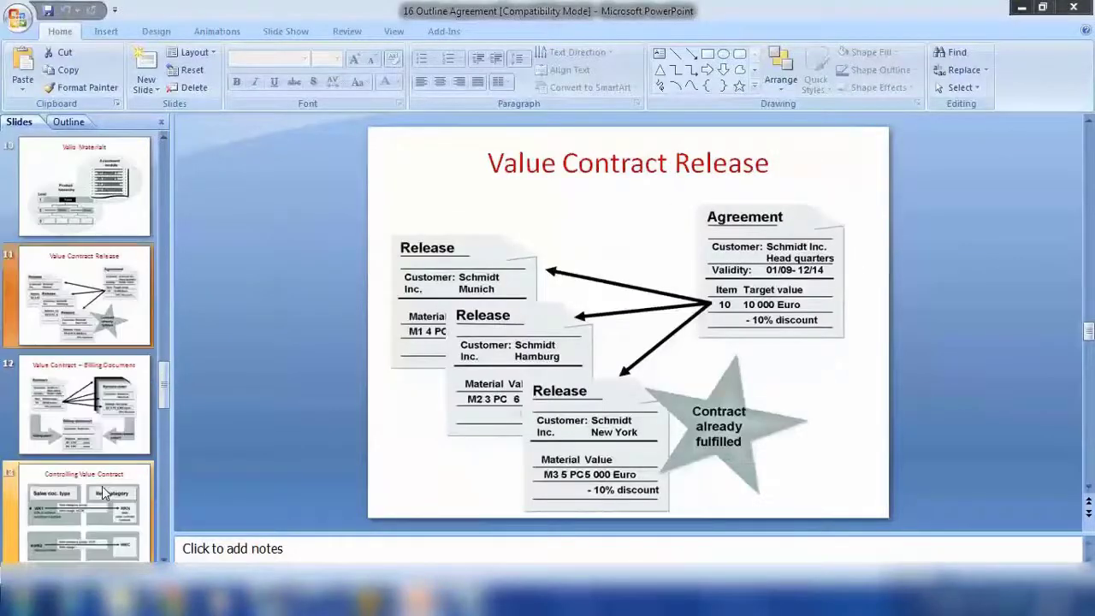
click(107, 486)
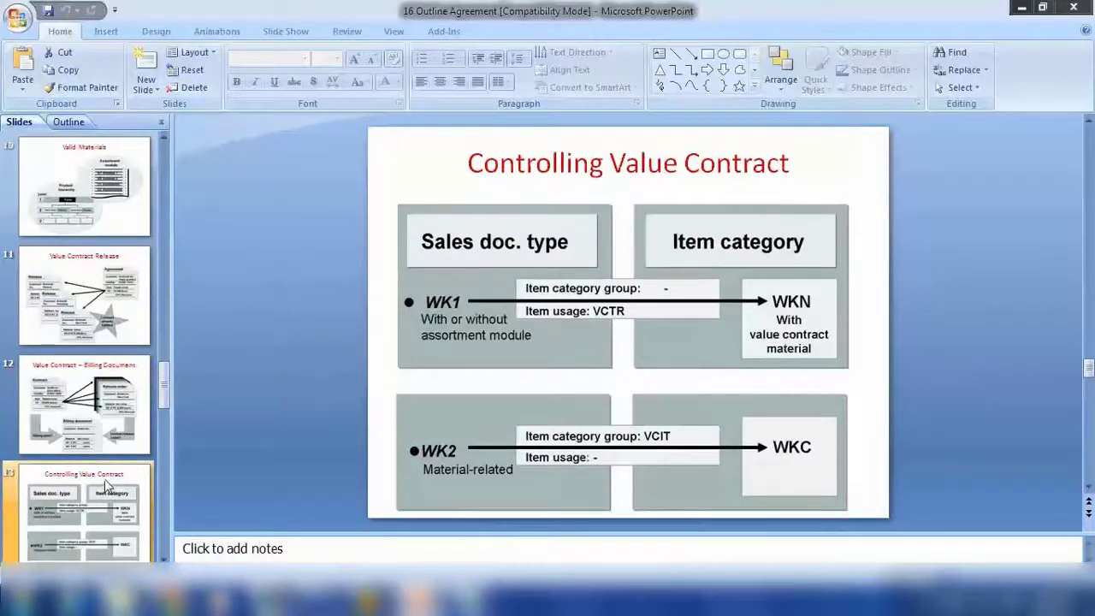
scroll(107, 486, down, 3)
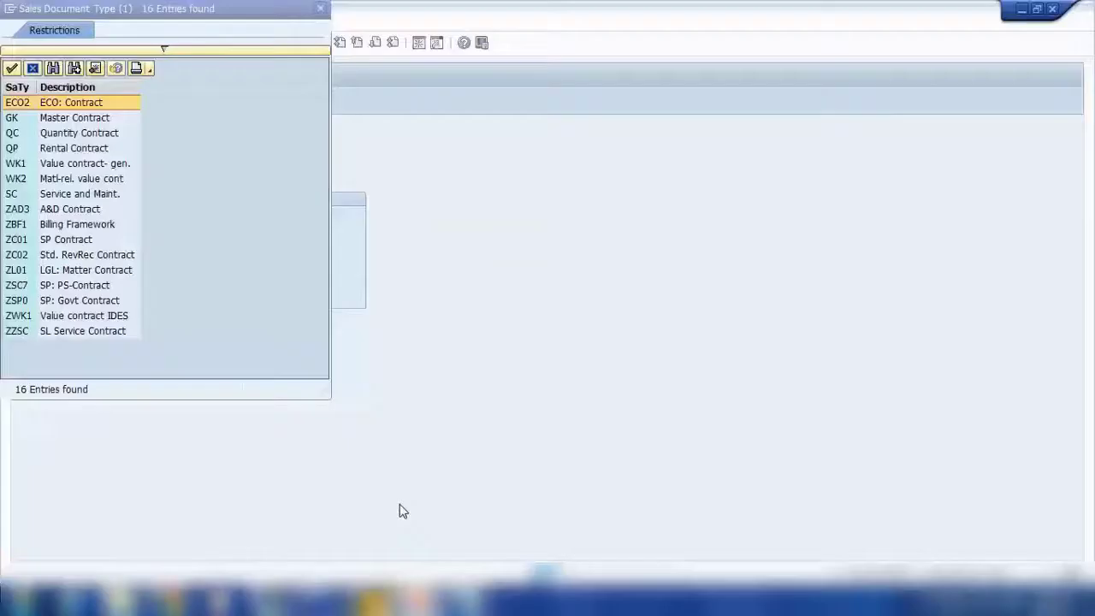
Choose contract type WK1 (Value contract- gen.) and confirm it.
double_click(84, 166)
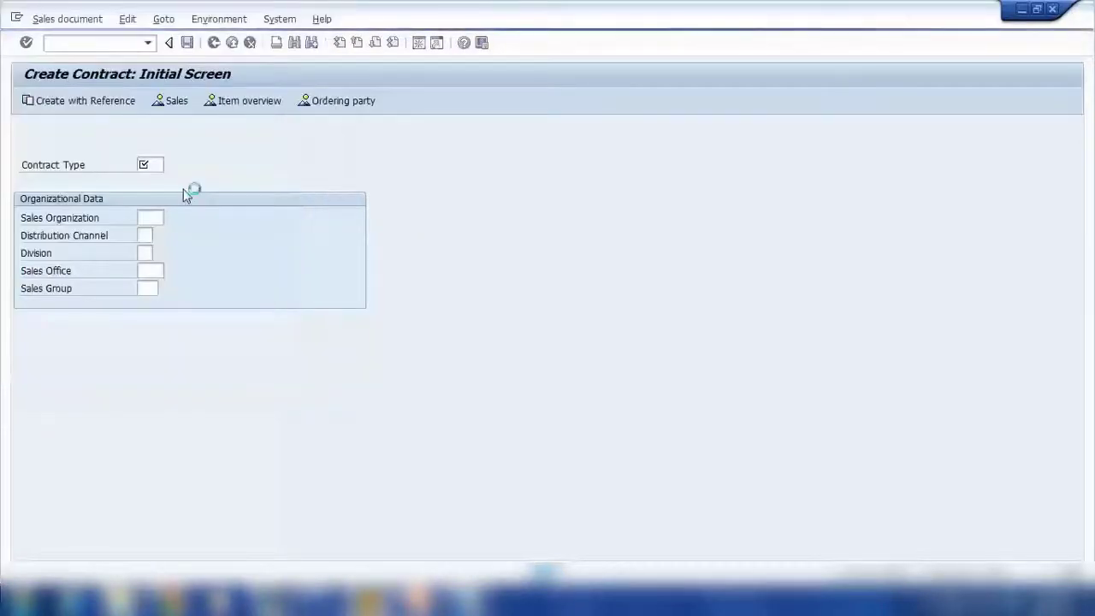
key(Return)
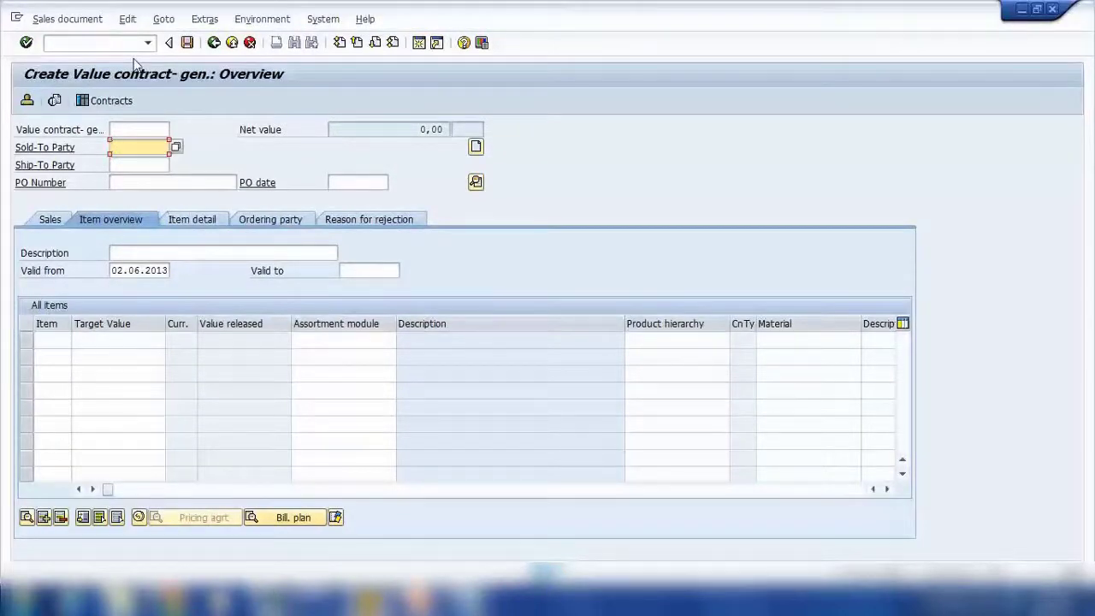
Enter the sold-to party from the entry history and confirm it.
text(3)
click(163, 165)
key(Return)
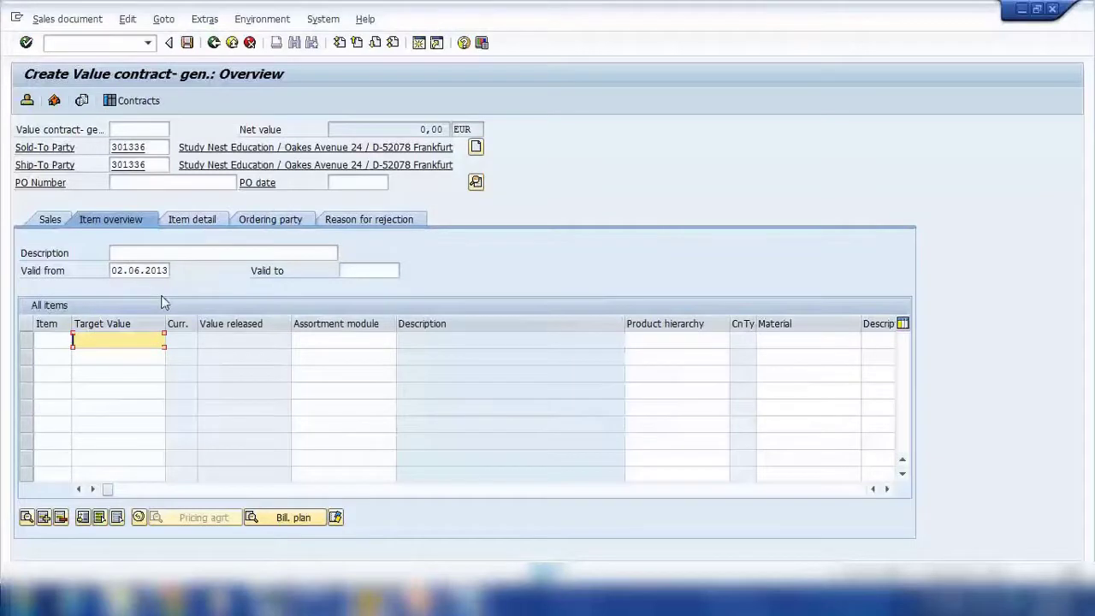
Review header data, set item target value 5000, and open a new SAP session.
click(116, 220)
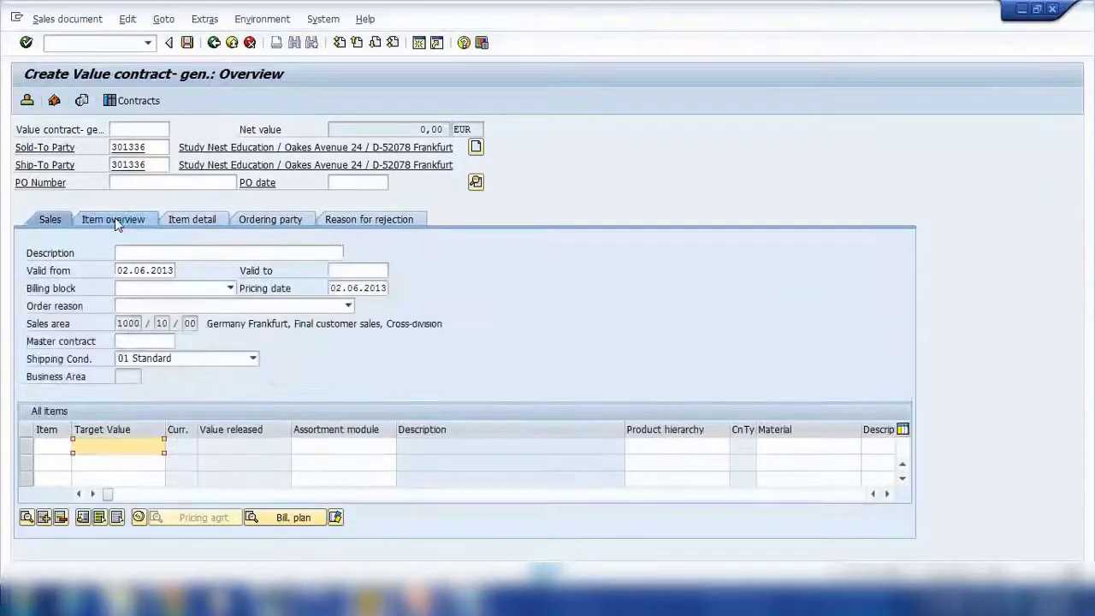
click(115, 219)
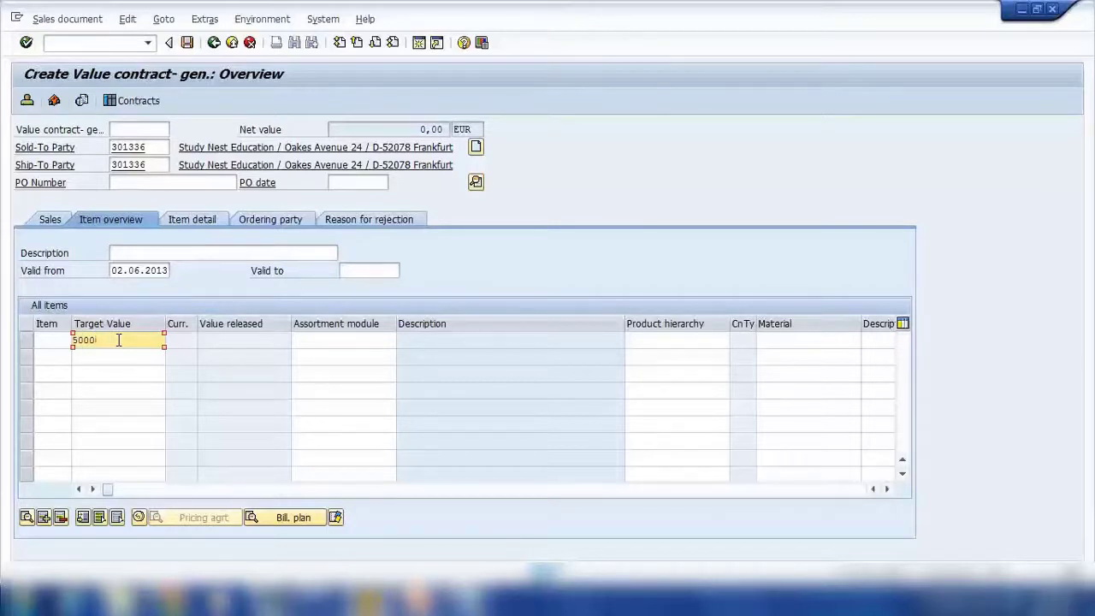
click(348, 341)
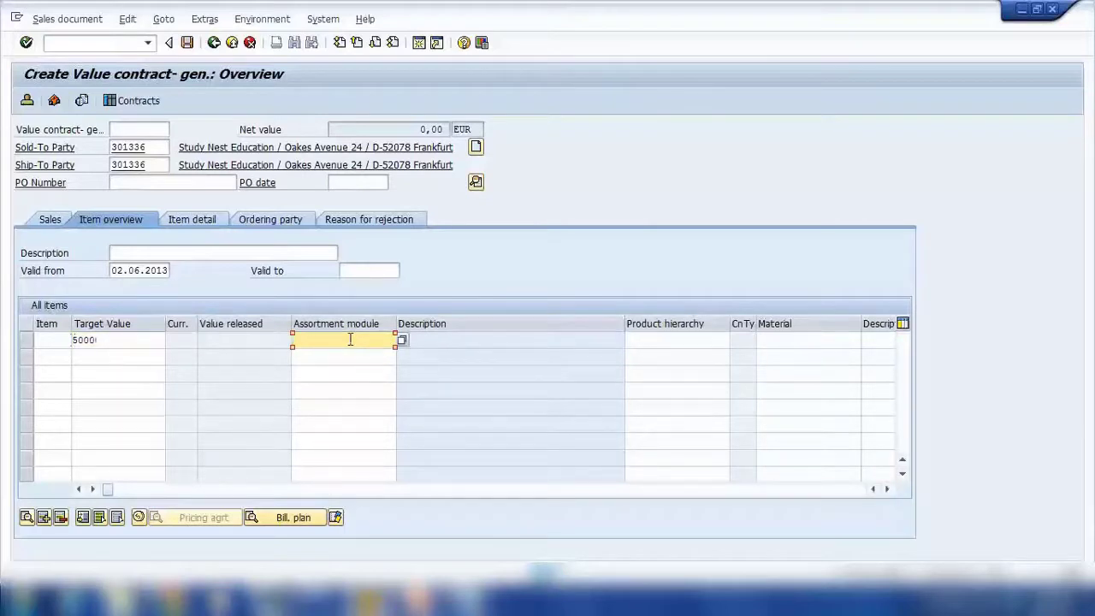
click(418, 43)
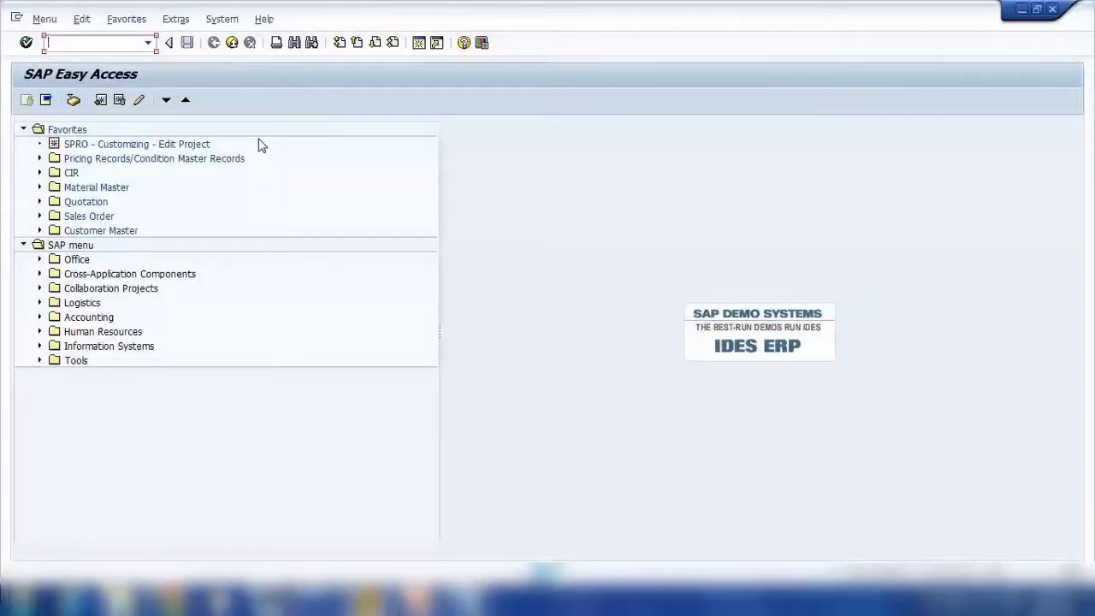
Expand Logistics > Sales and Distribution and dismiss the AutoPlay window.
click(40, 304)
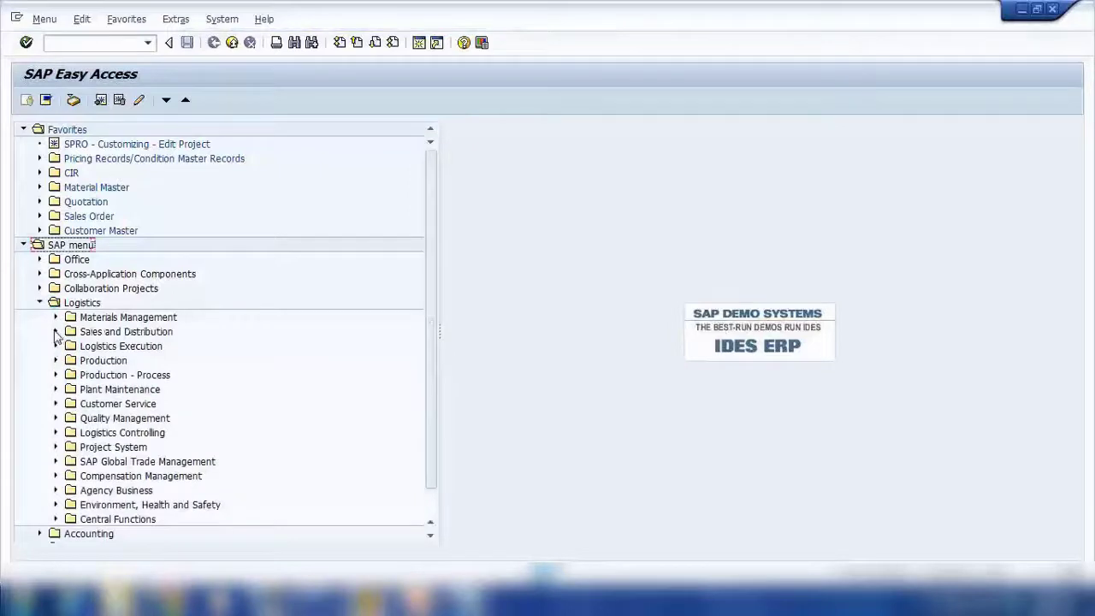
click(56, 331)
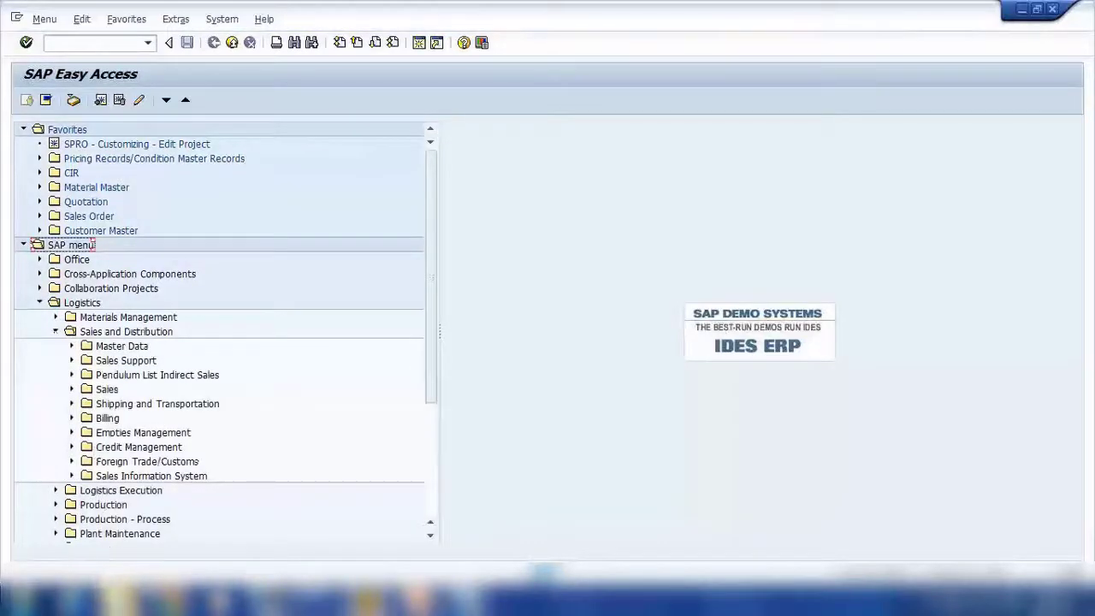
mouse_move(120, 598)
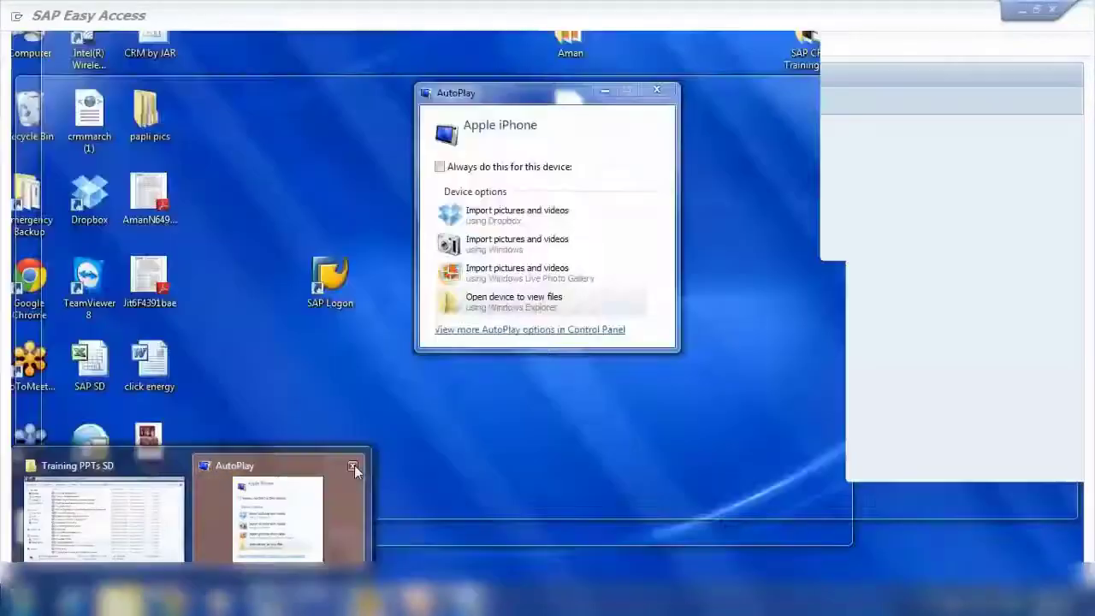
click(354, 465)
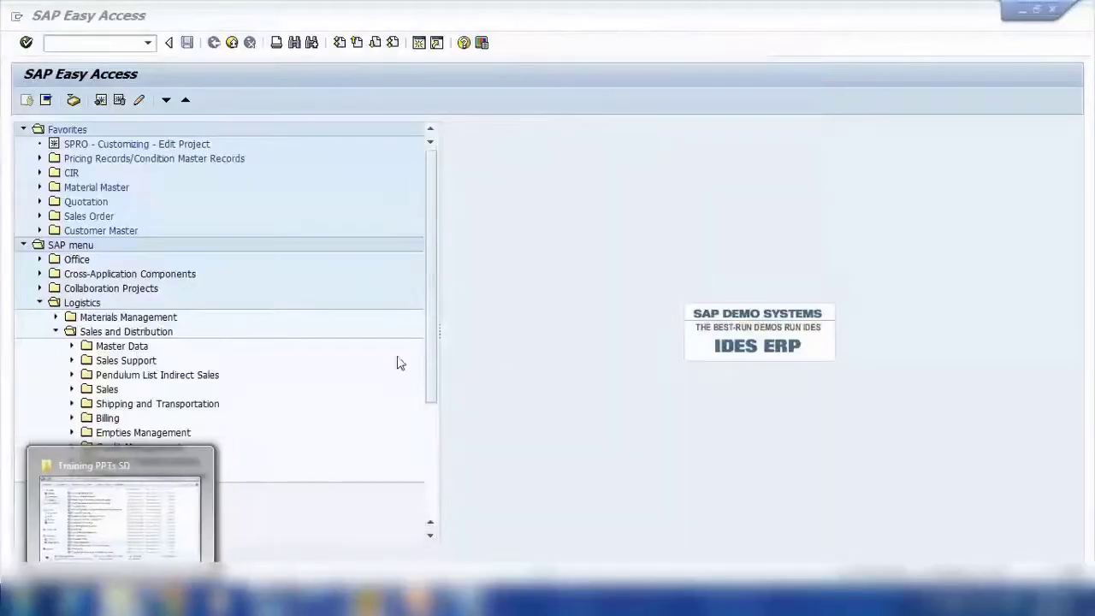
Expand Master Data > Products > Assortments > Assortment > Module and launch WS01 Create.
click(72, 345)
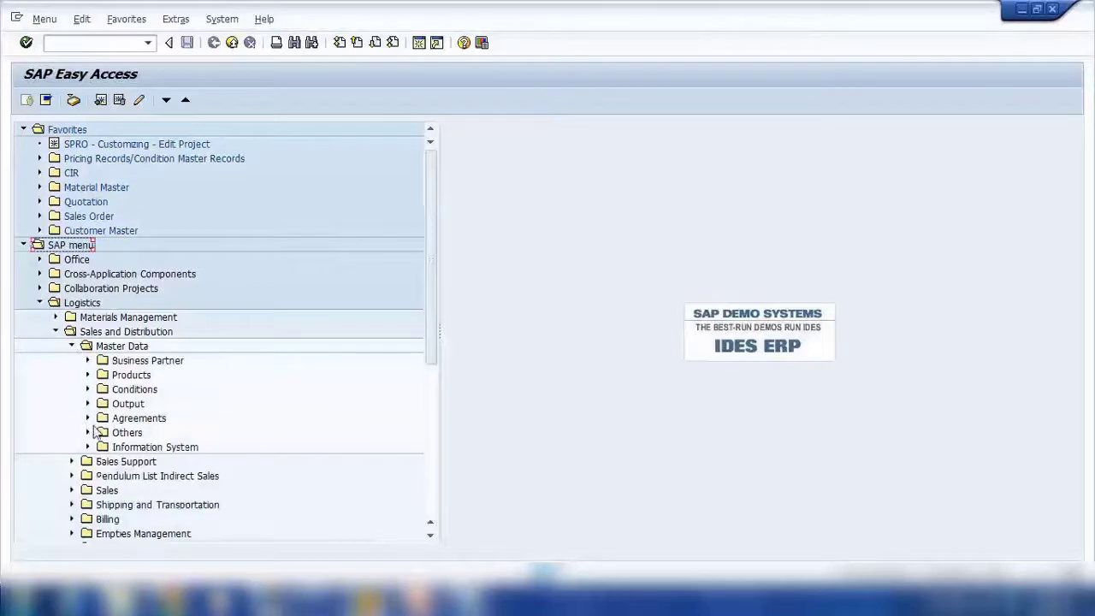
click(88, 374)
scroll(85, 381, down, 5)
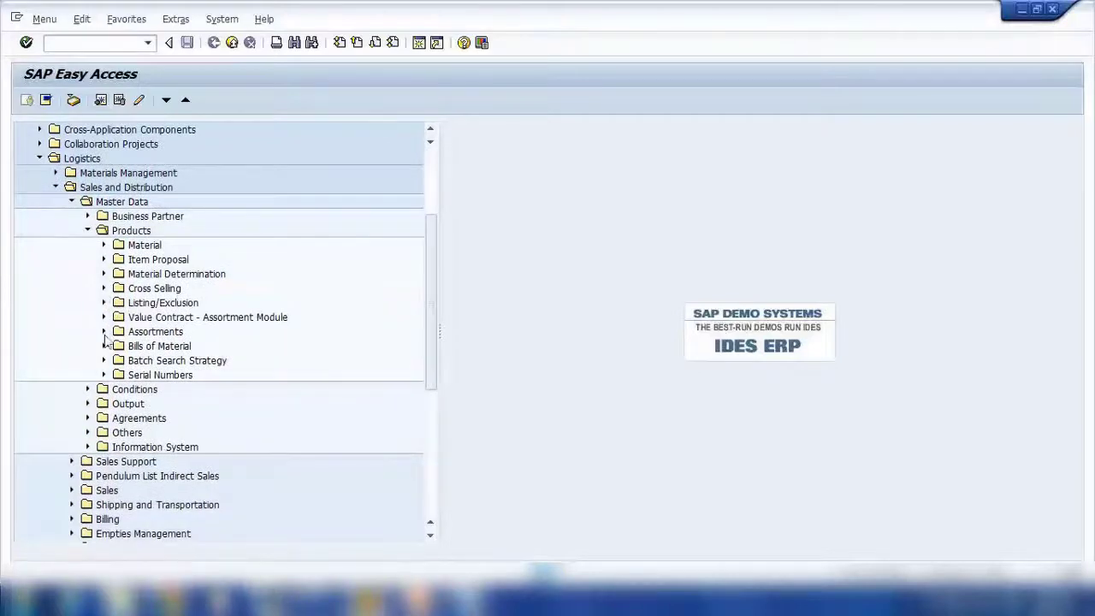
click(103, 332)
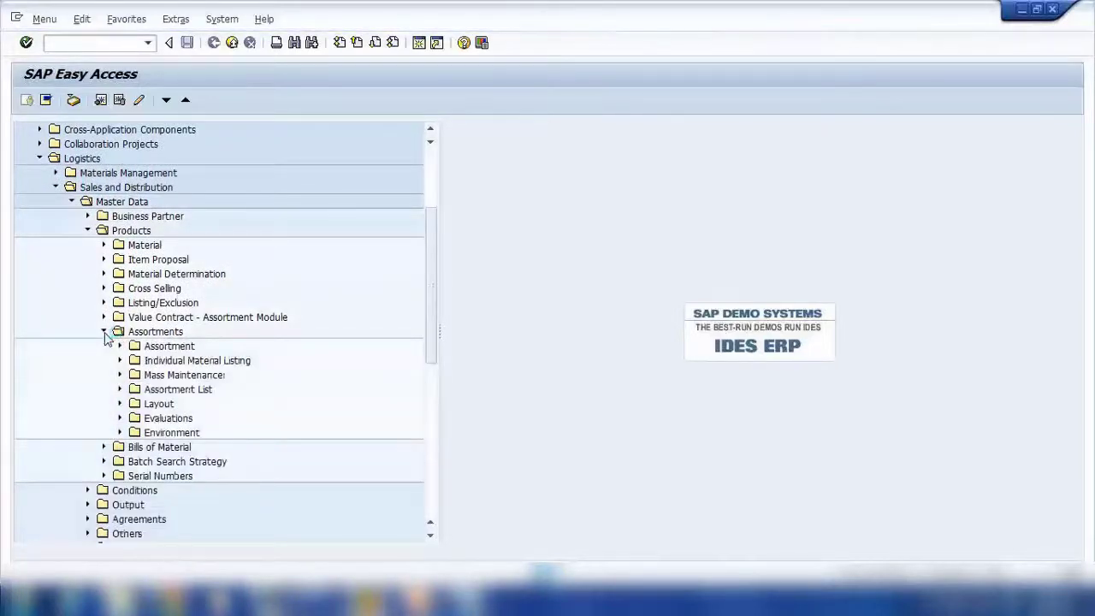
click(120, 347)
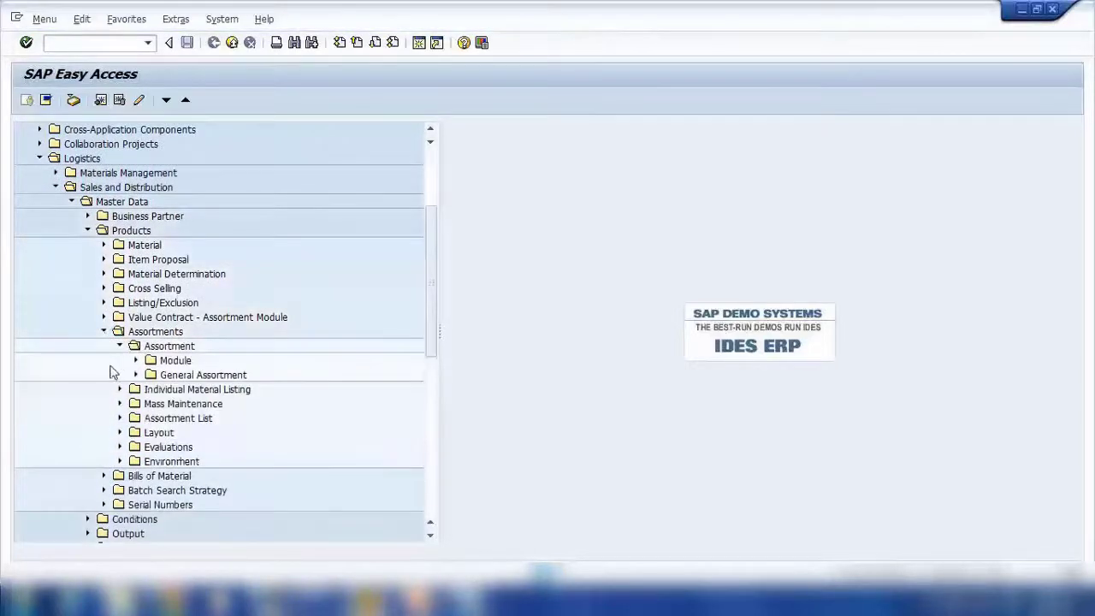
click(136, 361)
click(209, 377)
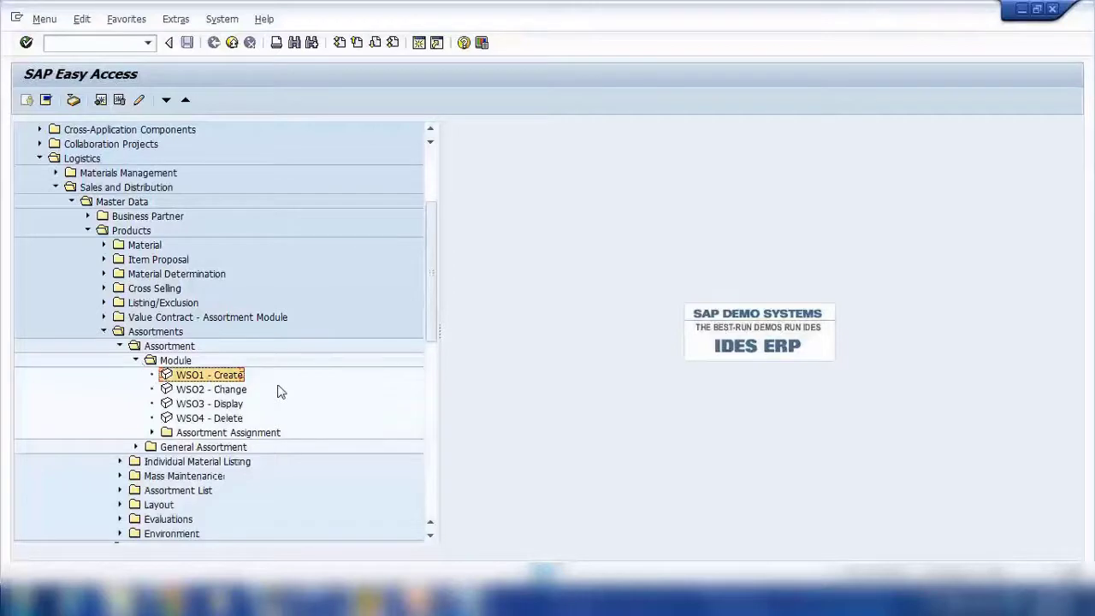
double_click(213, 376)
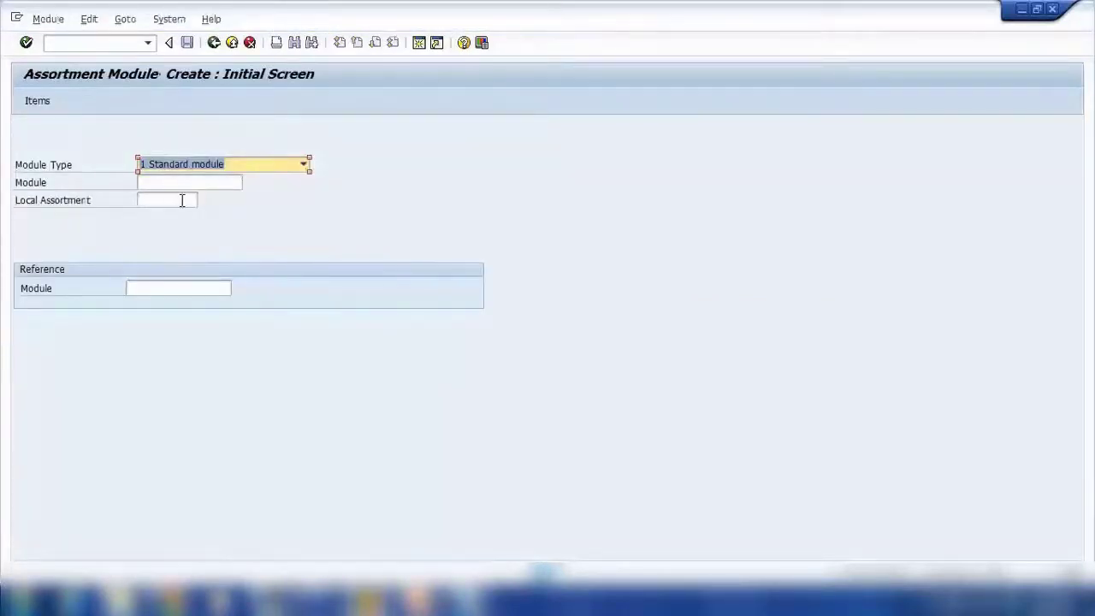
Proceed to the items screen and describe the module as 'Assortment module for' plus the customer number.
key(Return)
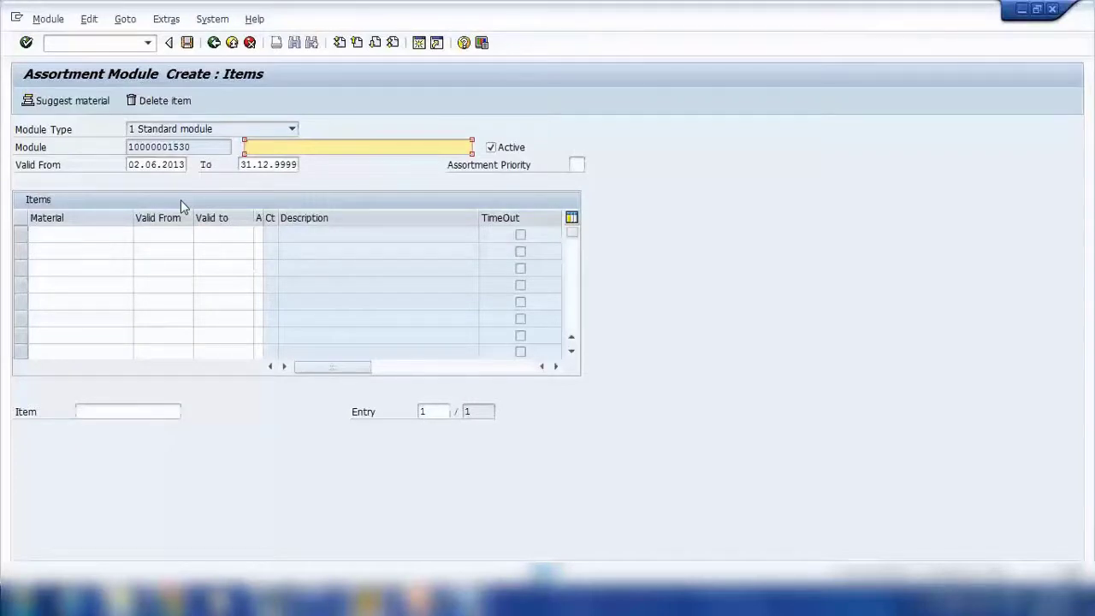
text(Assortment modul)
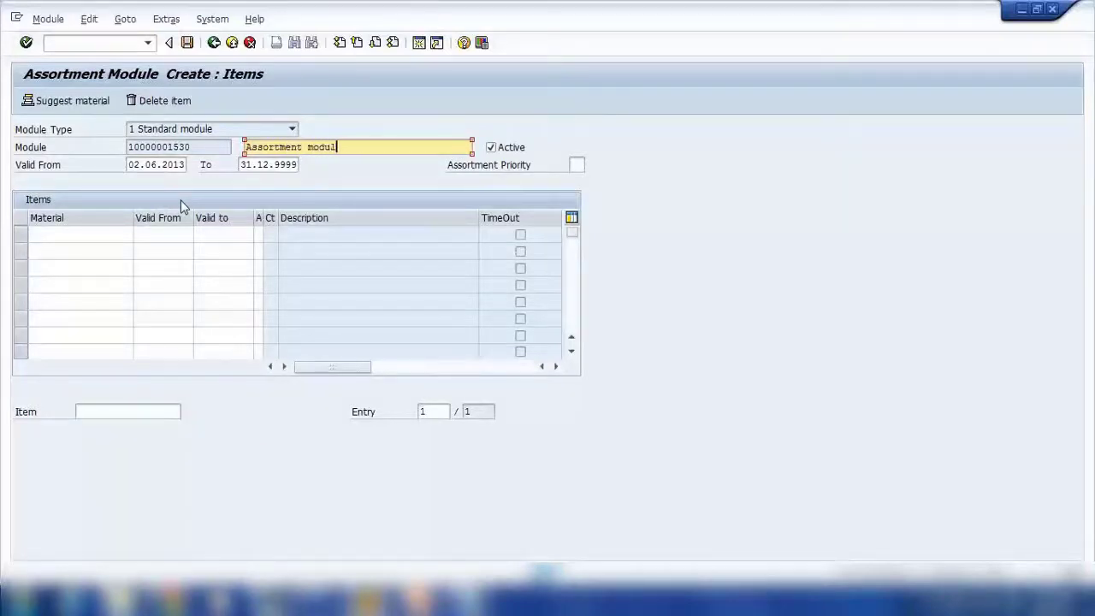
text(e fo)
text(r 301336)
click(92, 248)
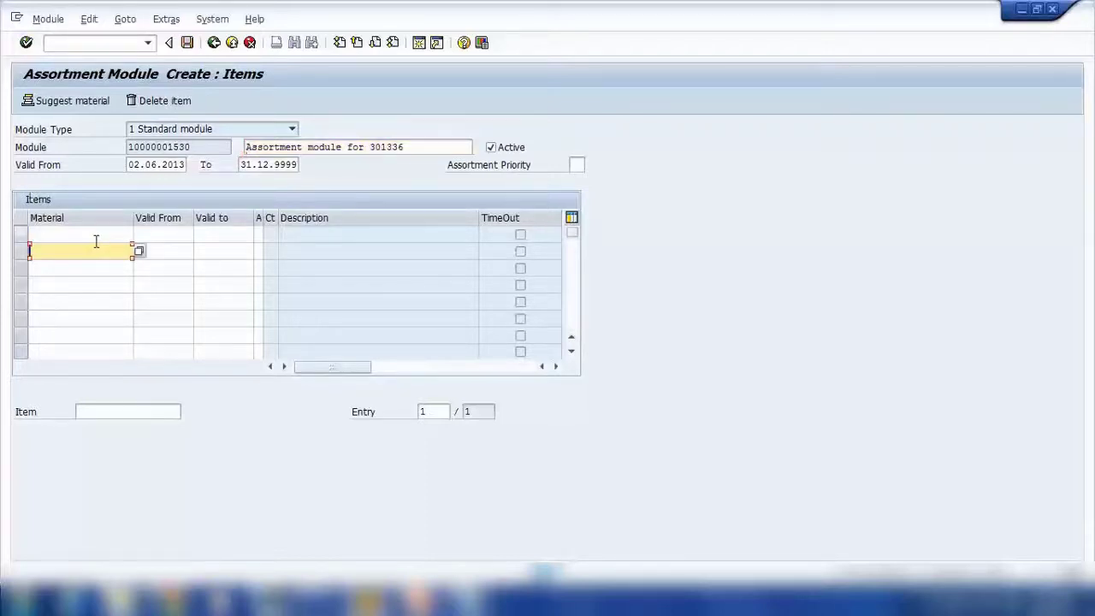
click(98, 236)
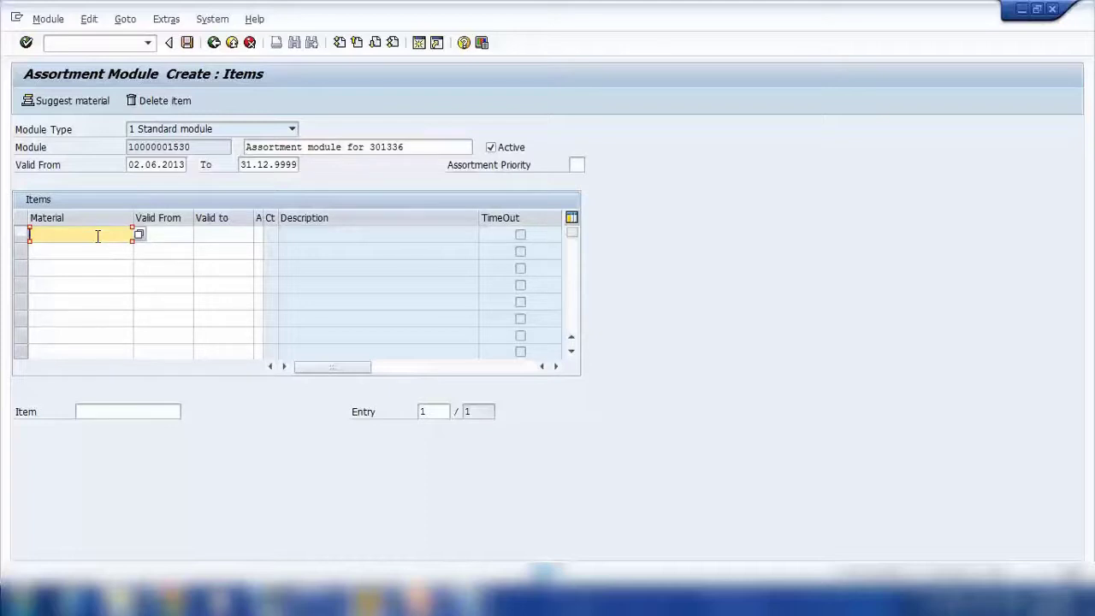
Add material P-1091 as the first module item and validate the row.
text(p)
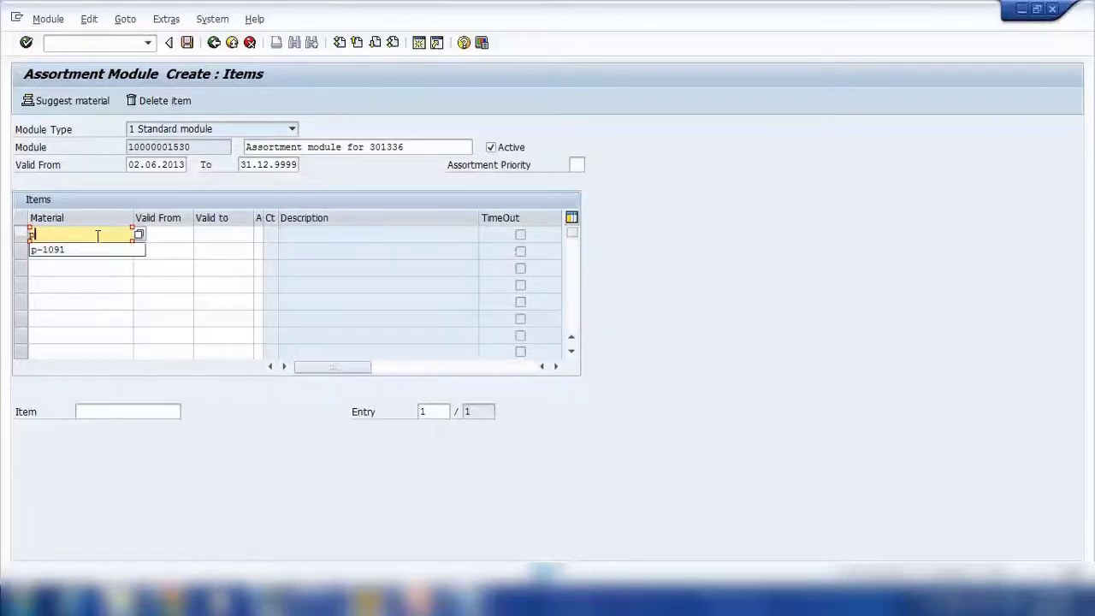
click(102, 250)
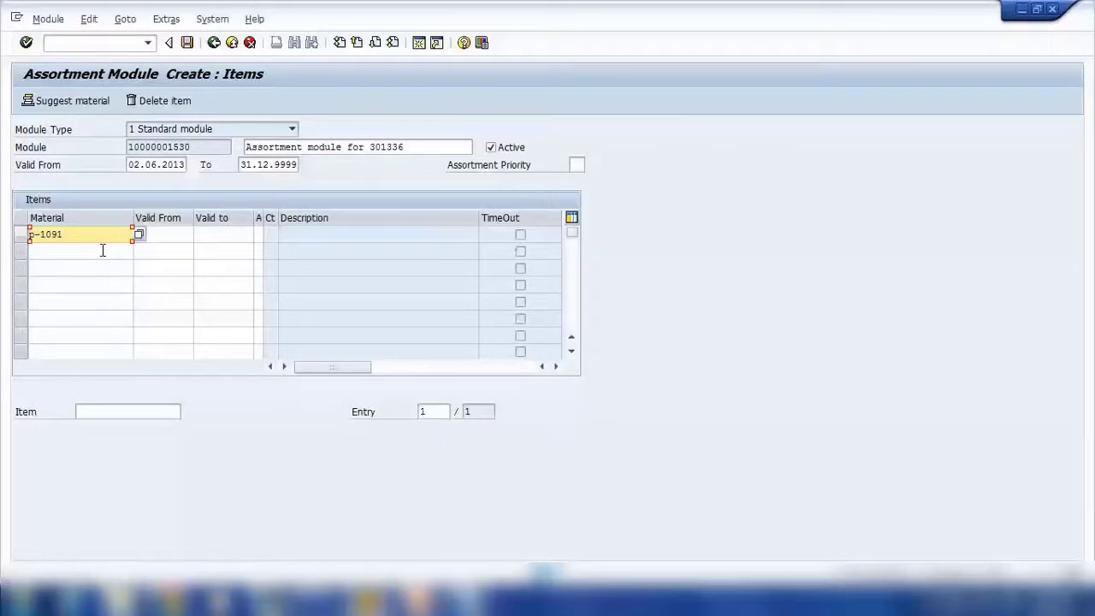
click(182, 236)
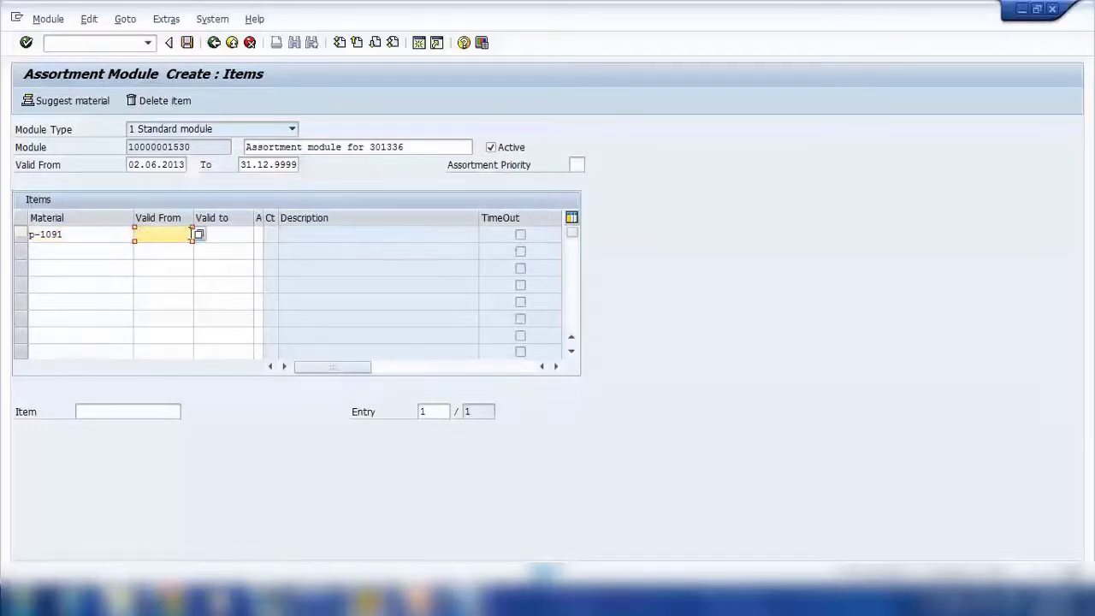
key(Return)
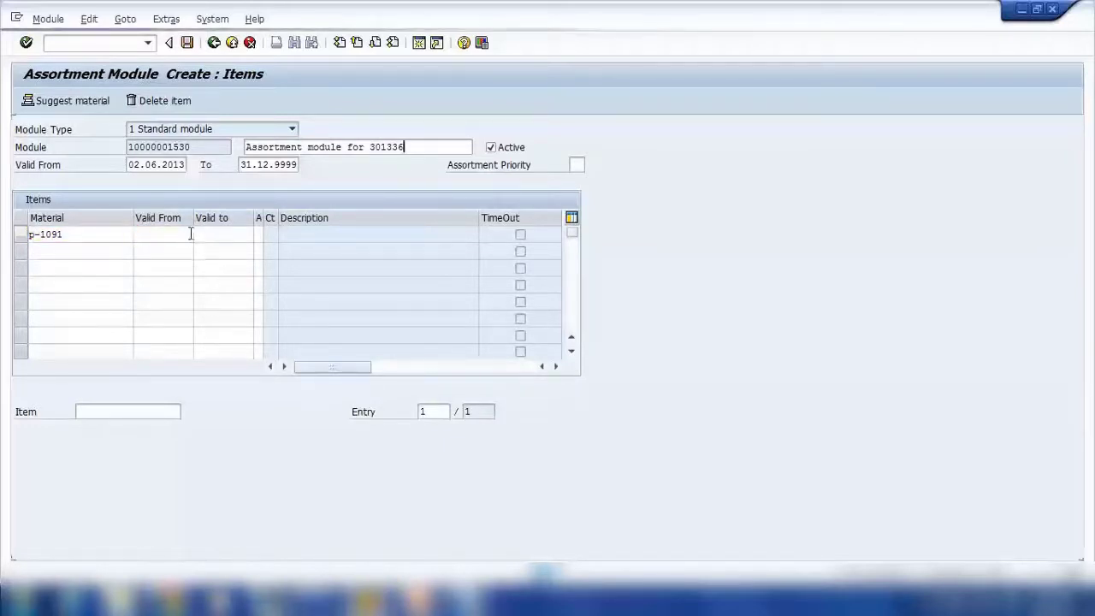
double_click(144, 236)
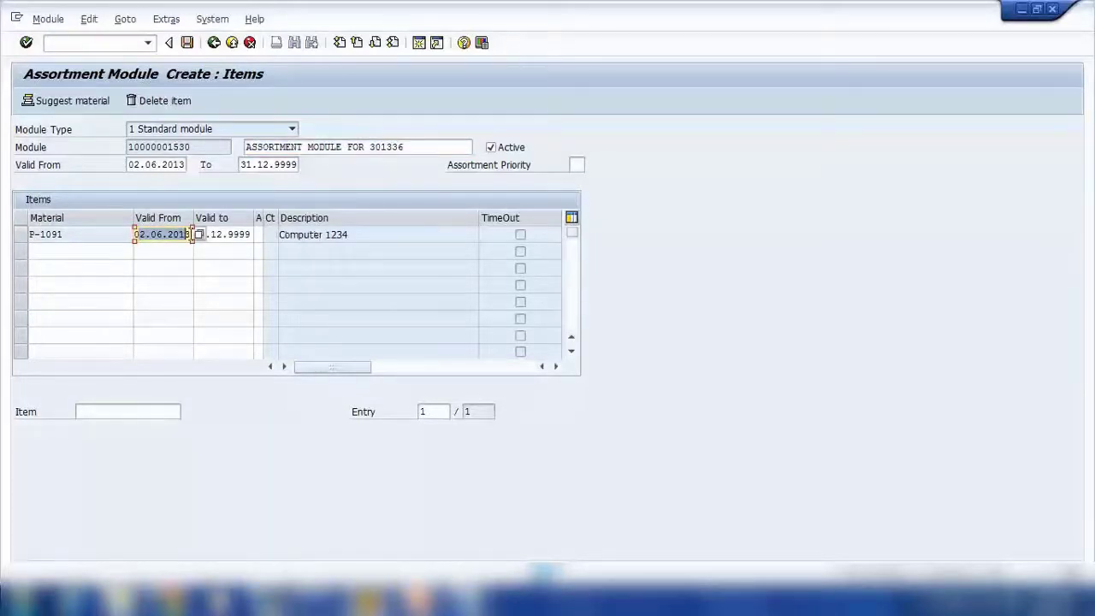
drag(233, 235, 272, 234)
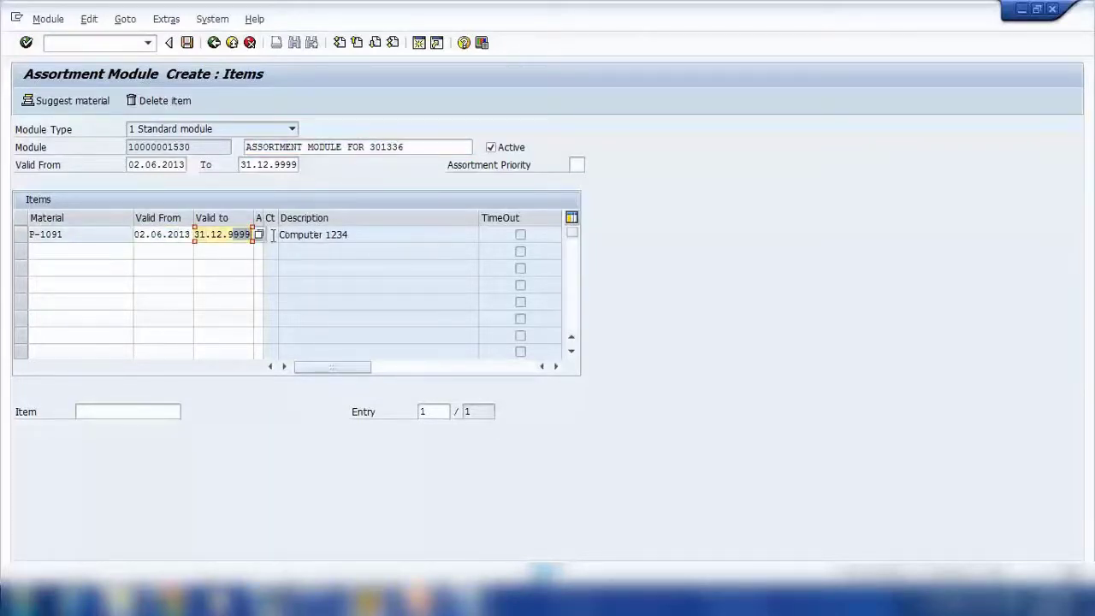
Add material P-1093 as the second module item and validate it.
click(97, 251)
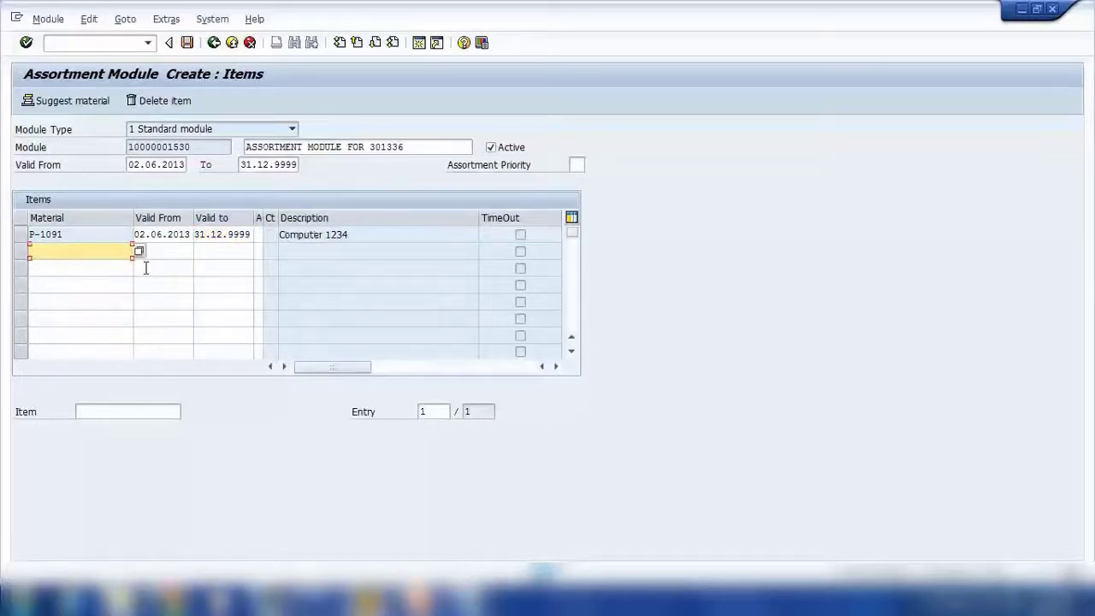
text(p)
click(97, 266)
key(BackSpace)
text(3)
key(Return)
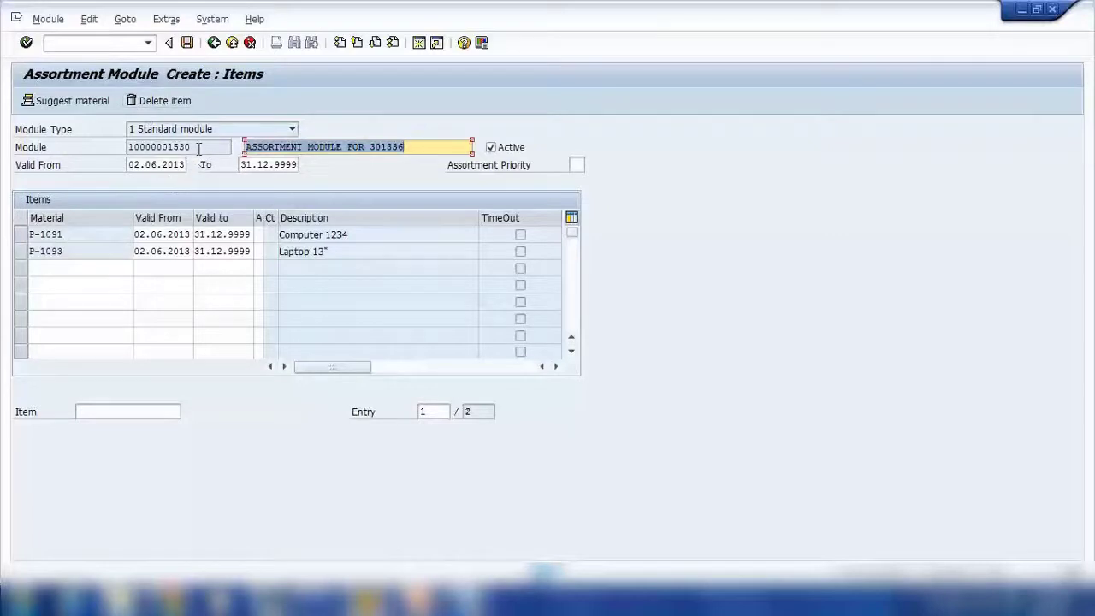
double_click(201, 147)
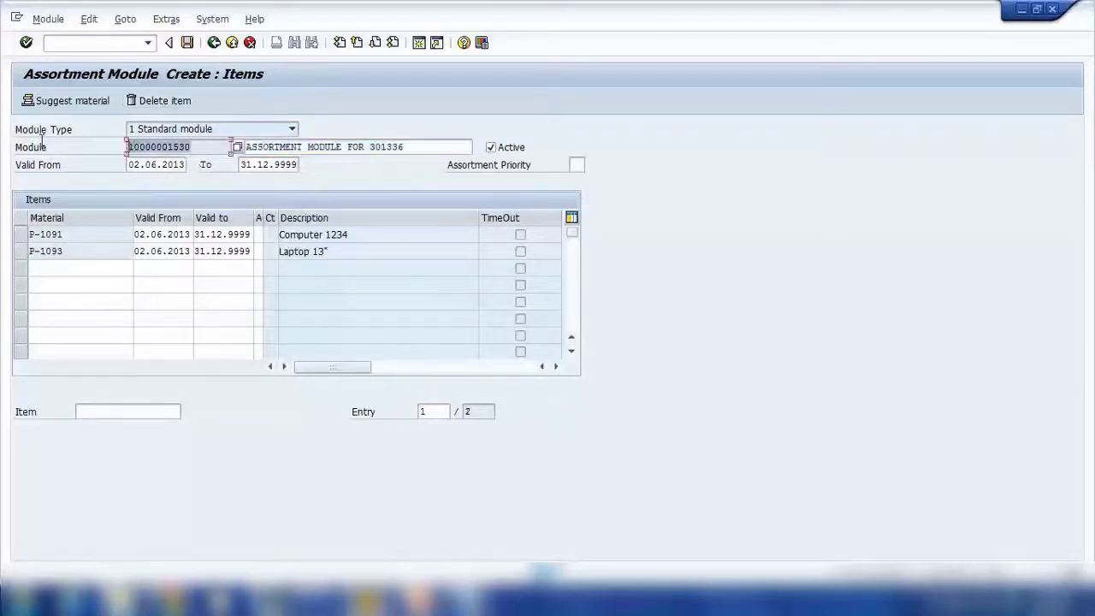
click(155, 152)
click(186, 41)
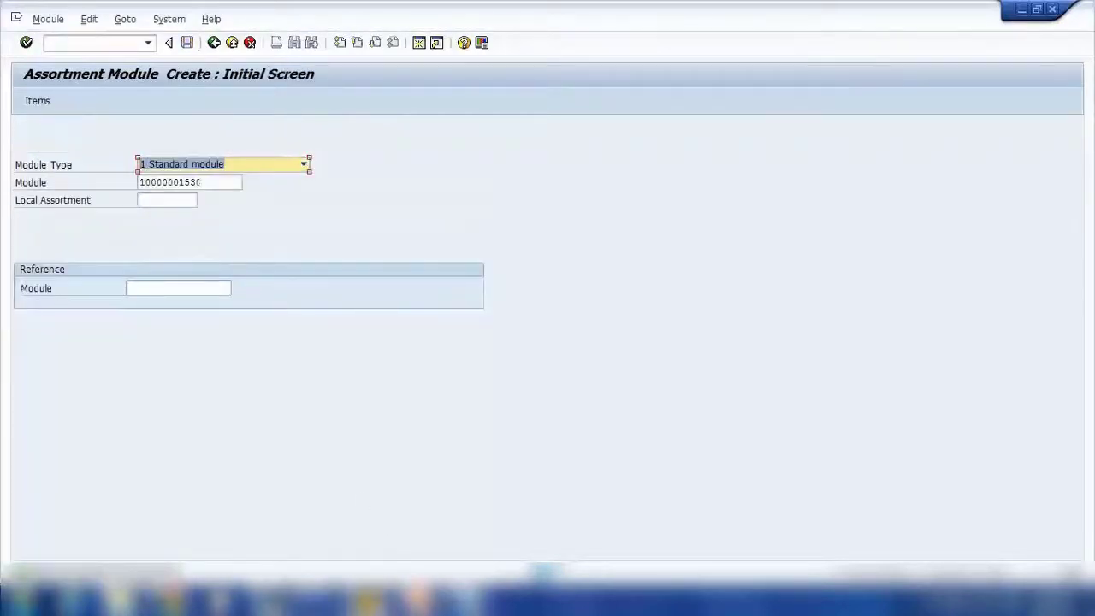
Back in the value contract, browse the assortment module search, then close it.
mouse_move(370, 603)
click(361, 538)
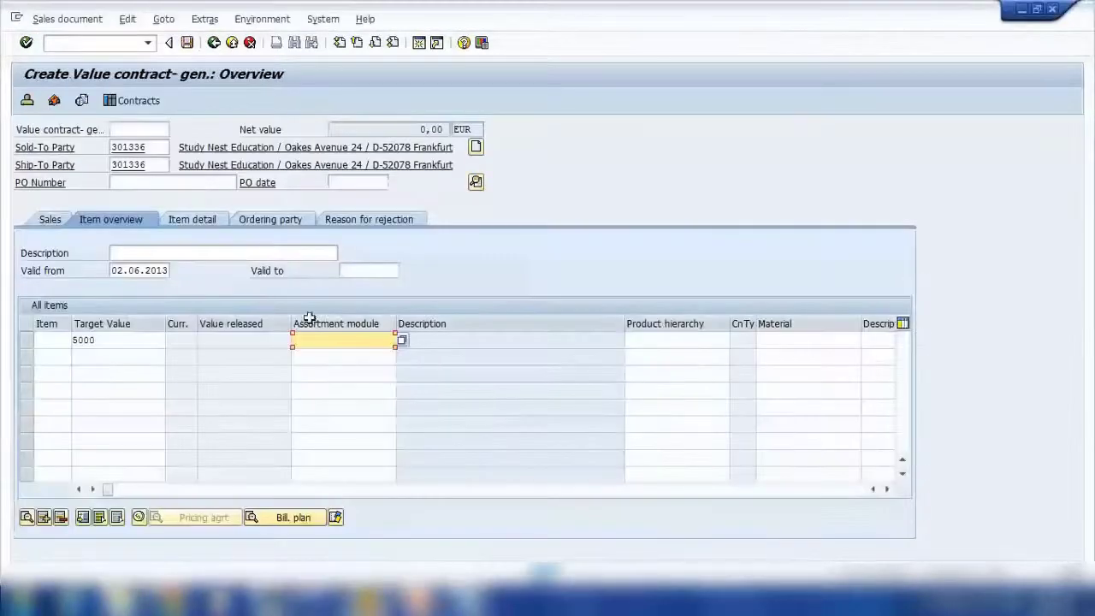
click(401, 340)
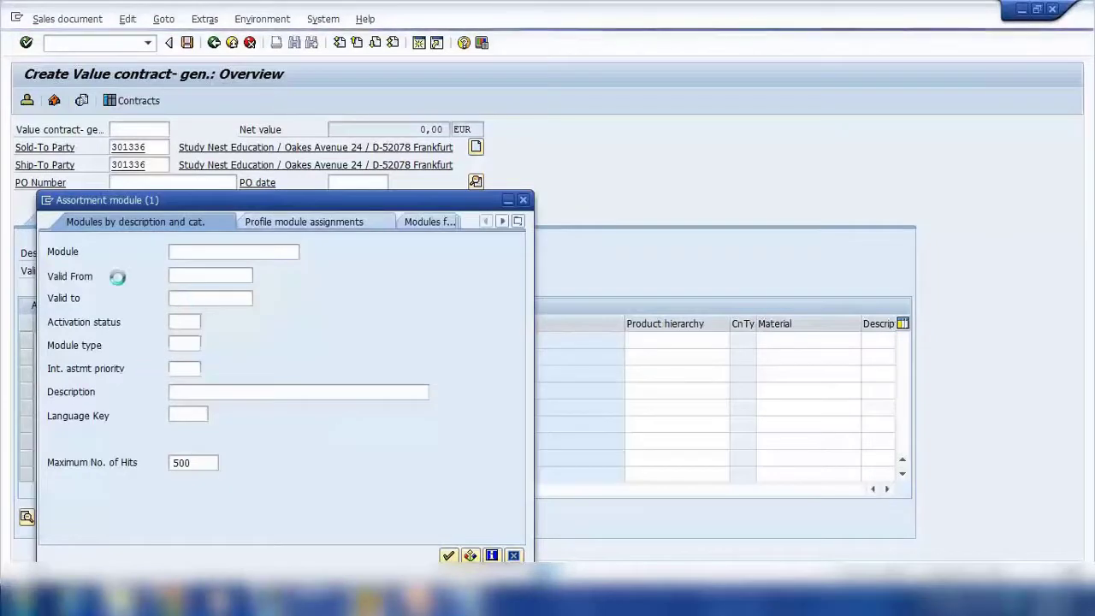
click(207, 392)
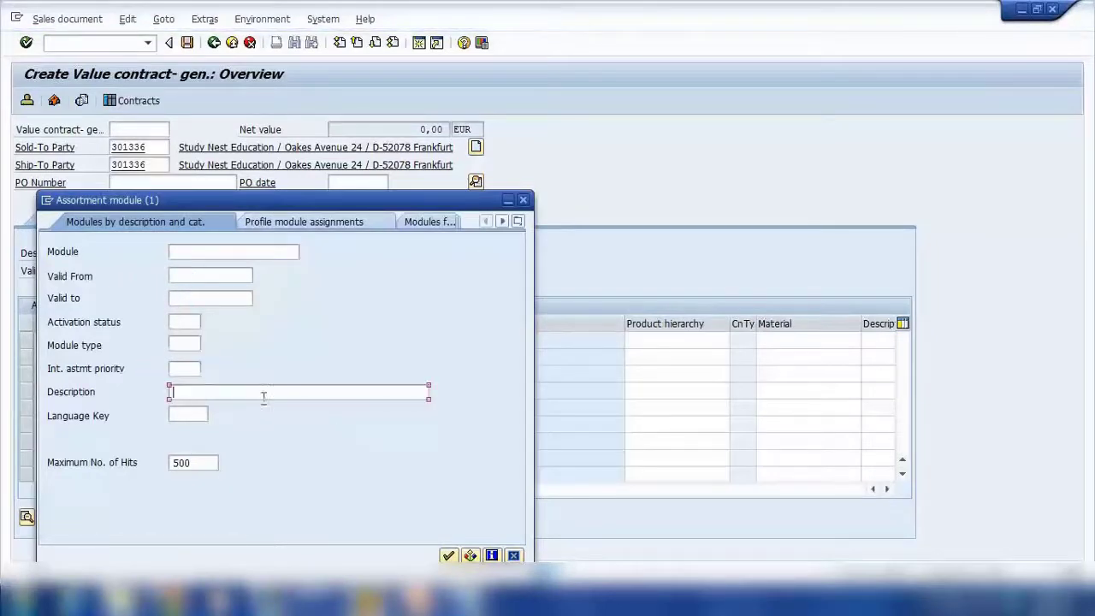
click(522, 199)
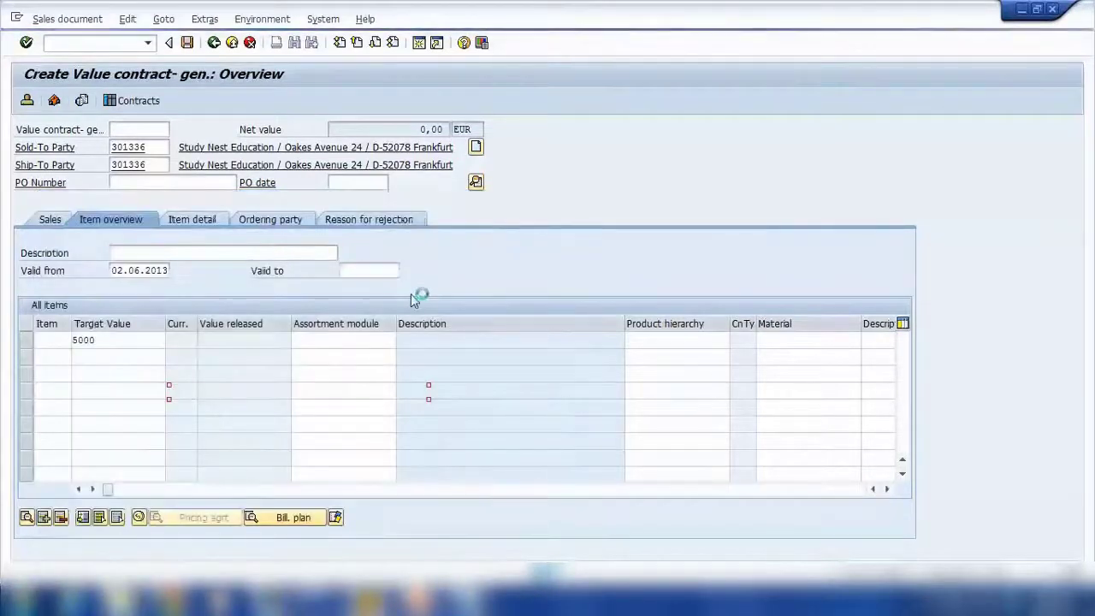
click(314, 340)
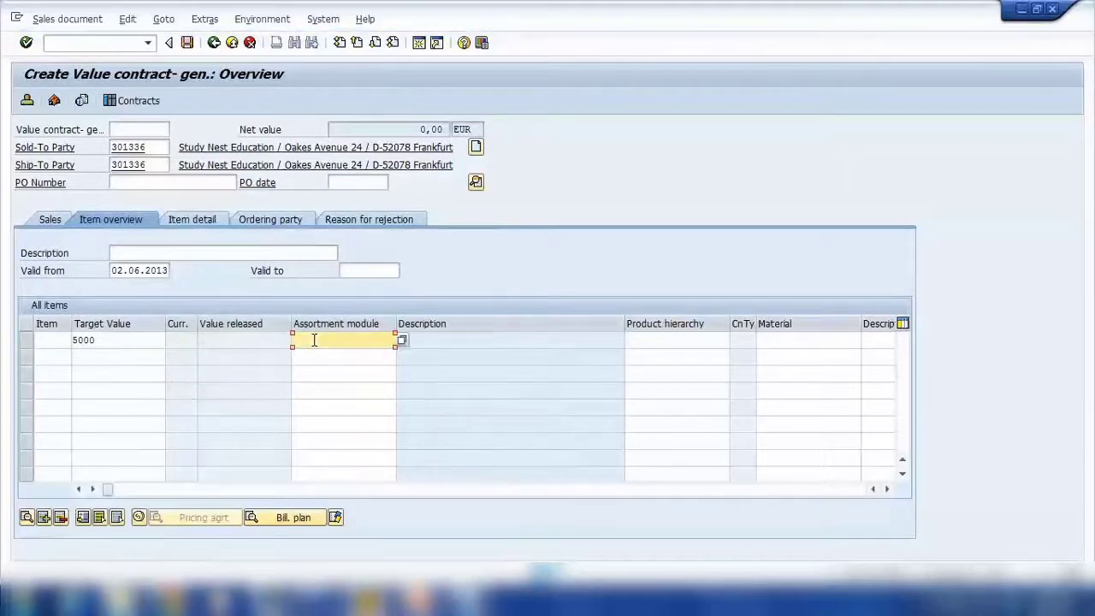
key(ctrl+v)
key(Return)
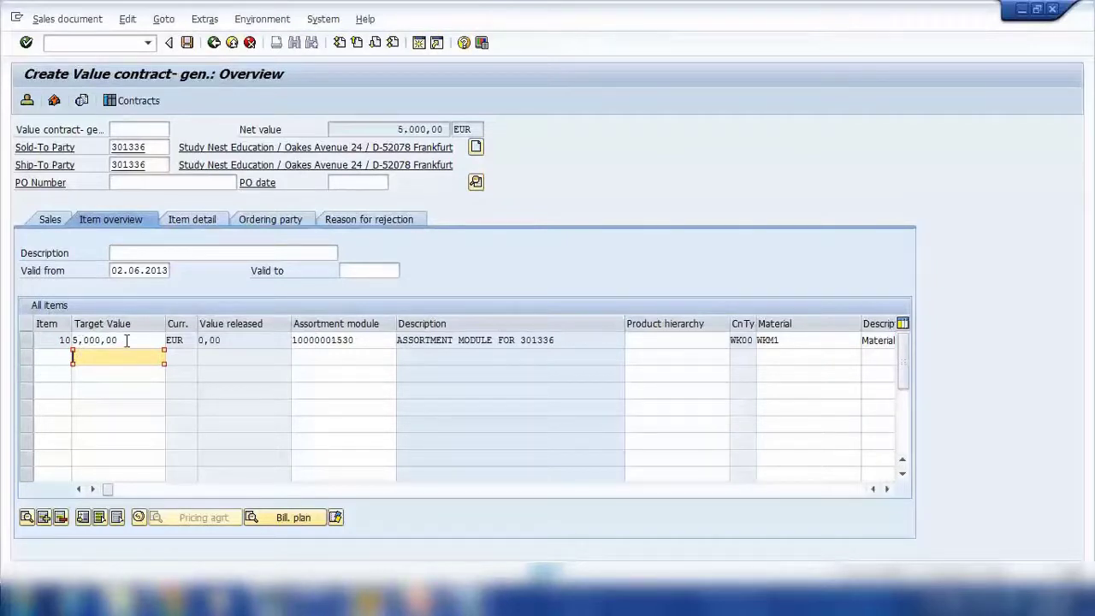
drag(126, 341, 40, 331)
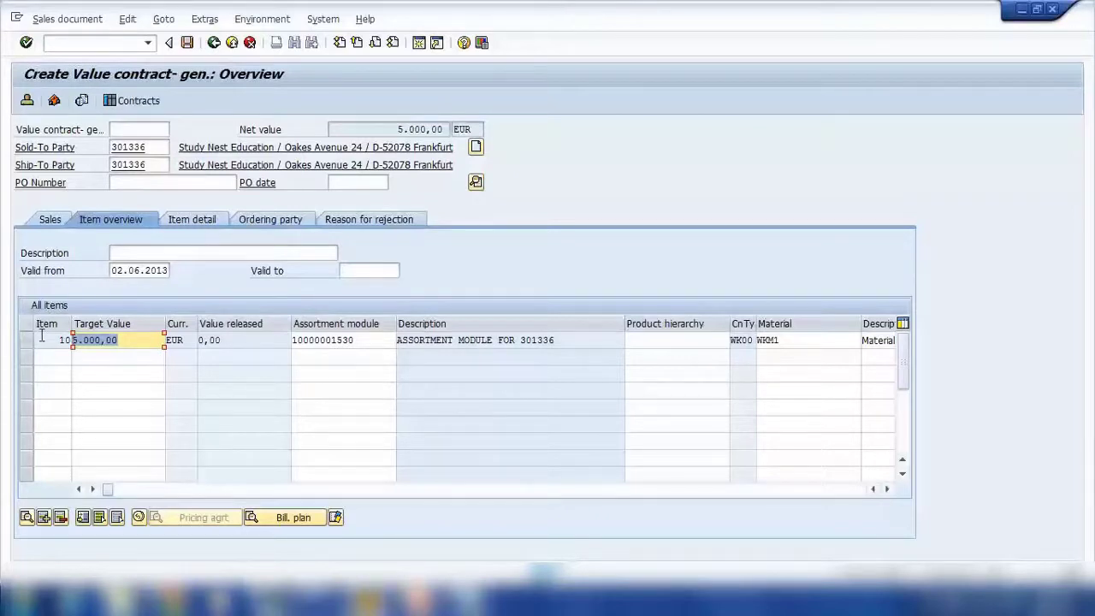
drag(360, 341, 136, 330)
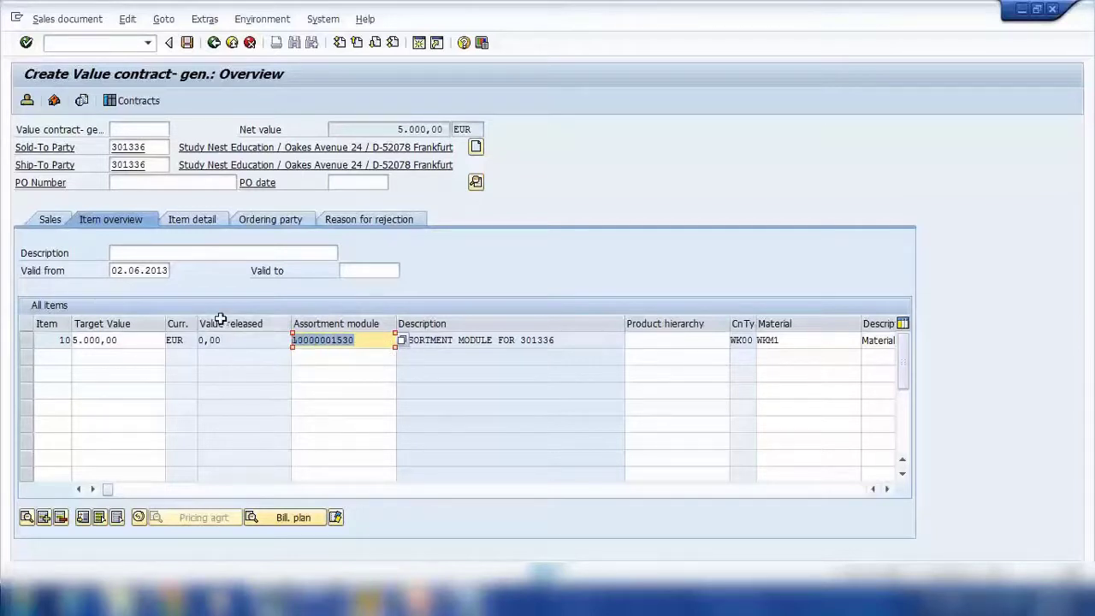
Save the value contract, noting its new number 40000208, then switch to the PowerPoint slides.
click(188, 44)
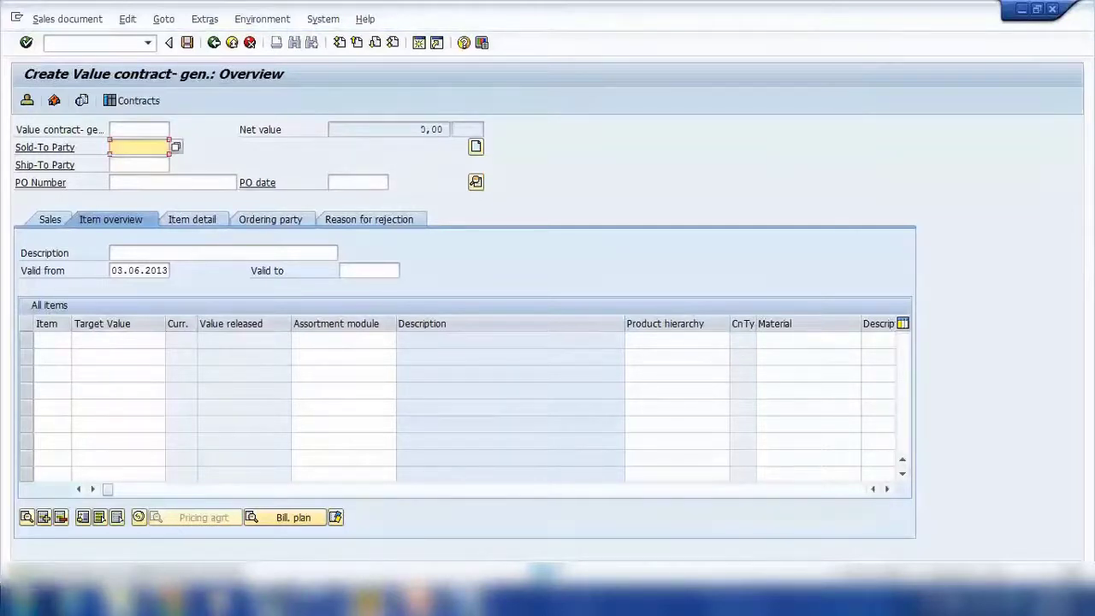
key(Return)
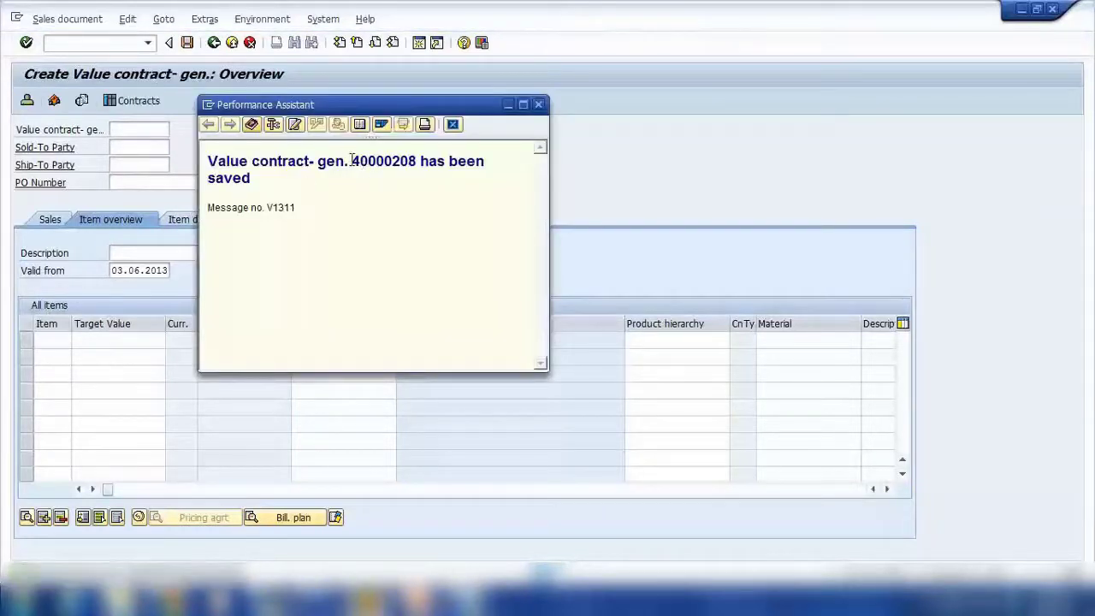
drag(352, 160, 417, 161)
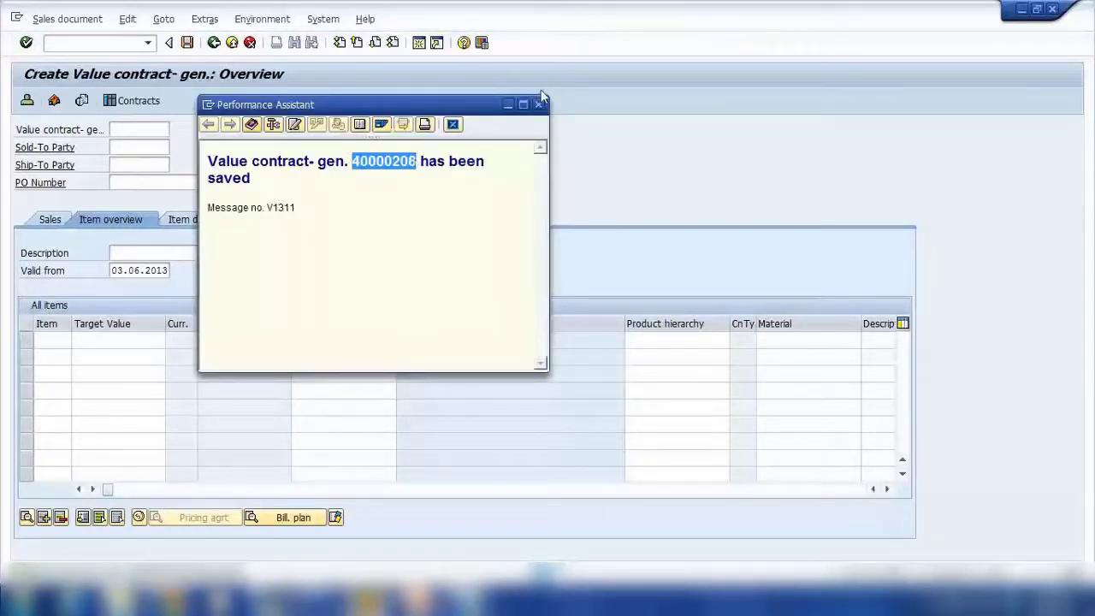
click(190, 121)
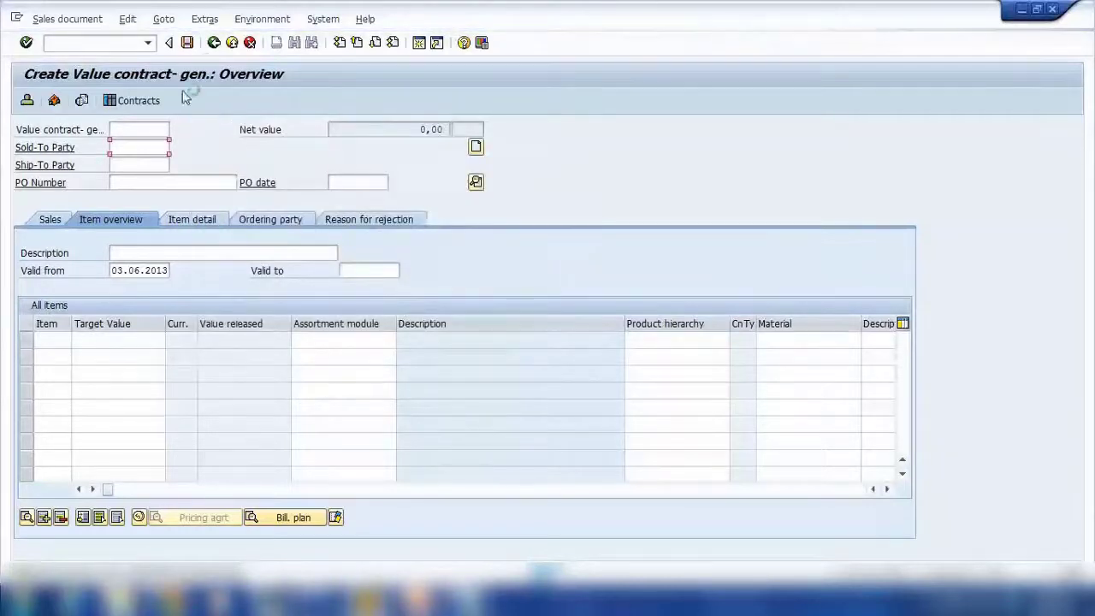
key(alt+Tab)
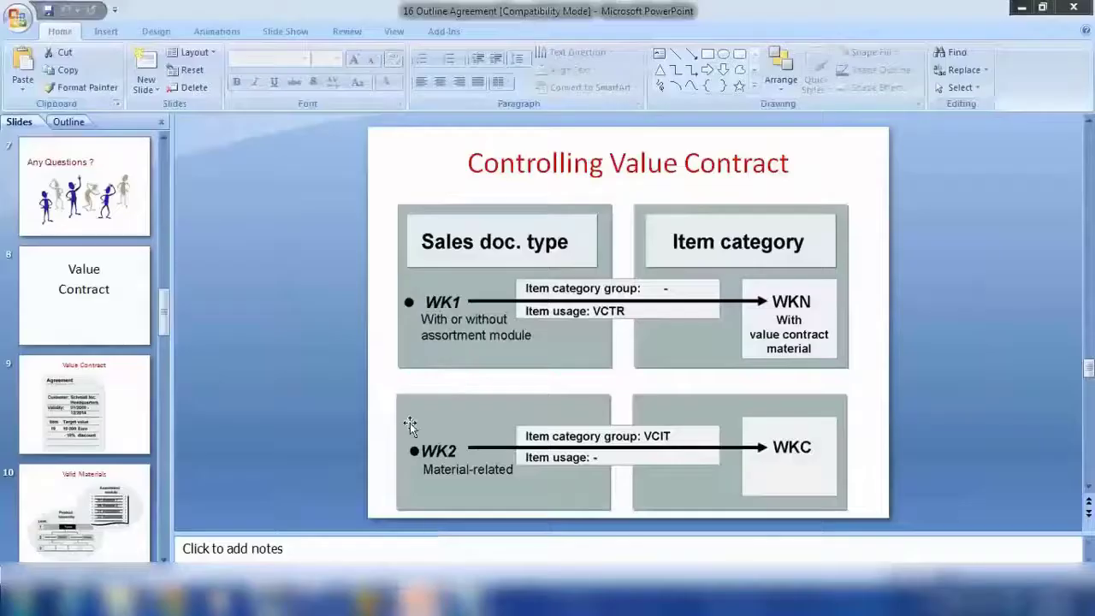
Show slide 9 Value Contract and slide 11 Value Contract Release, then bring the Contracts notes forward.
click(112, 381)
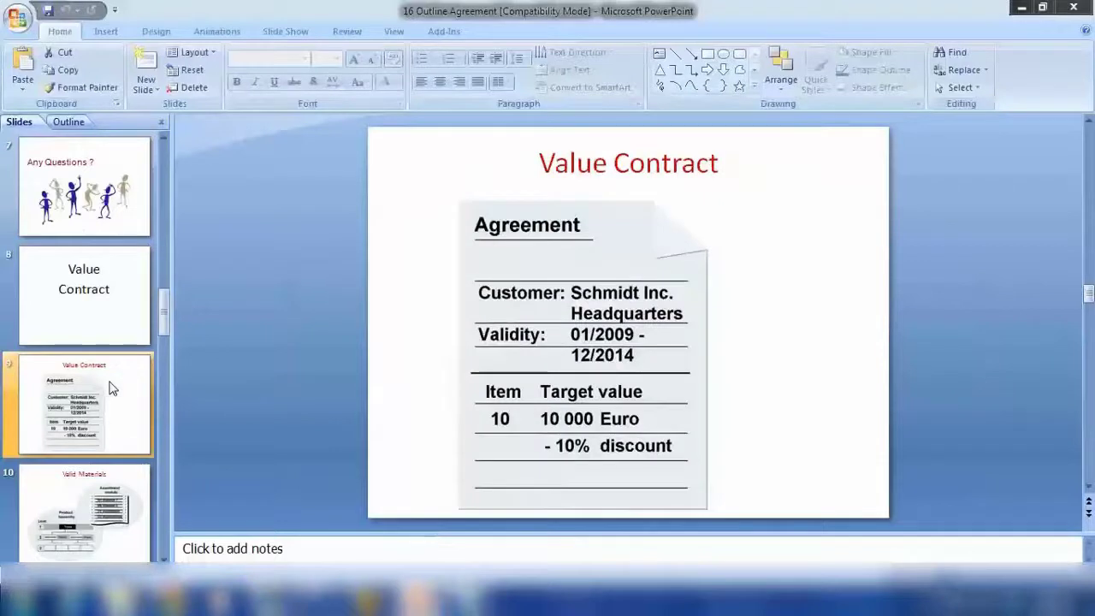
scroll(137, 462, down, 1)
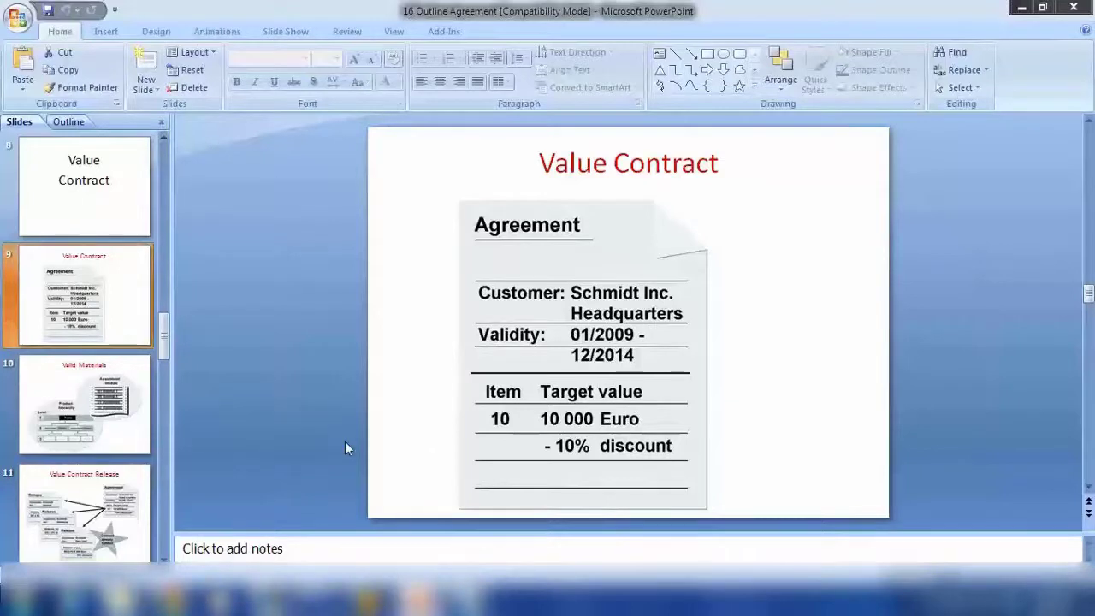
click(130, 498)
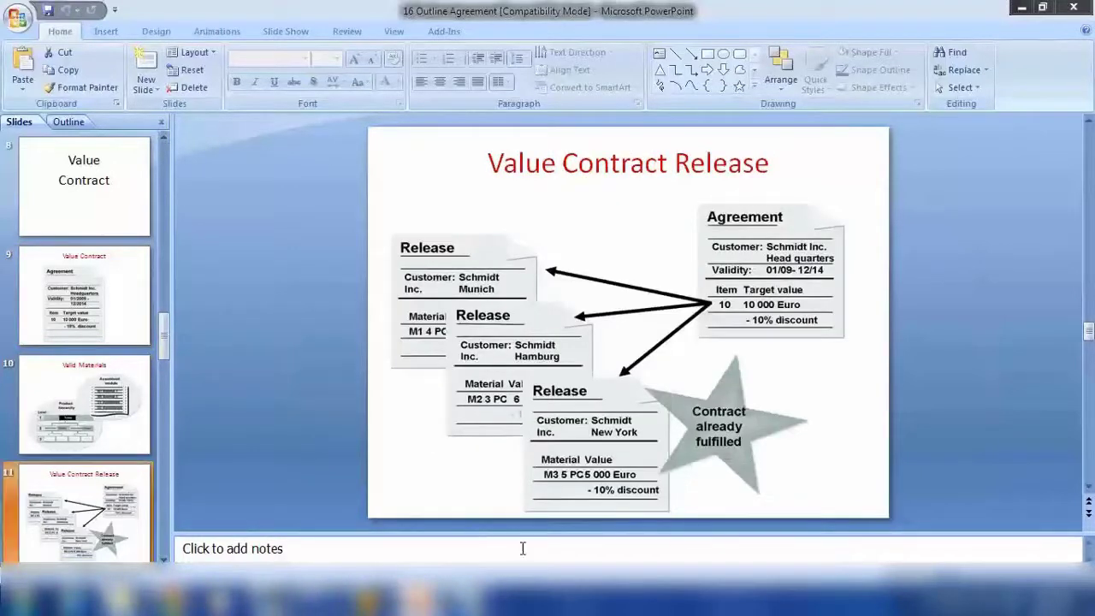
mouse_move(372, 601)
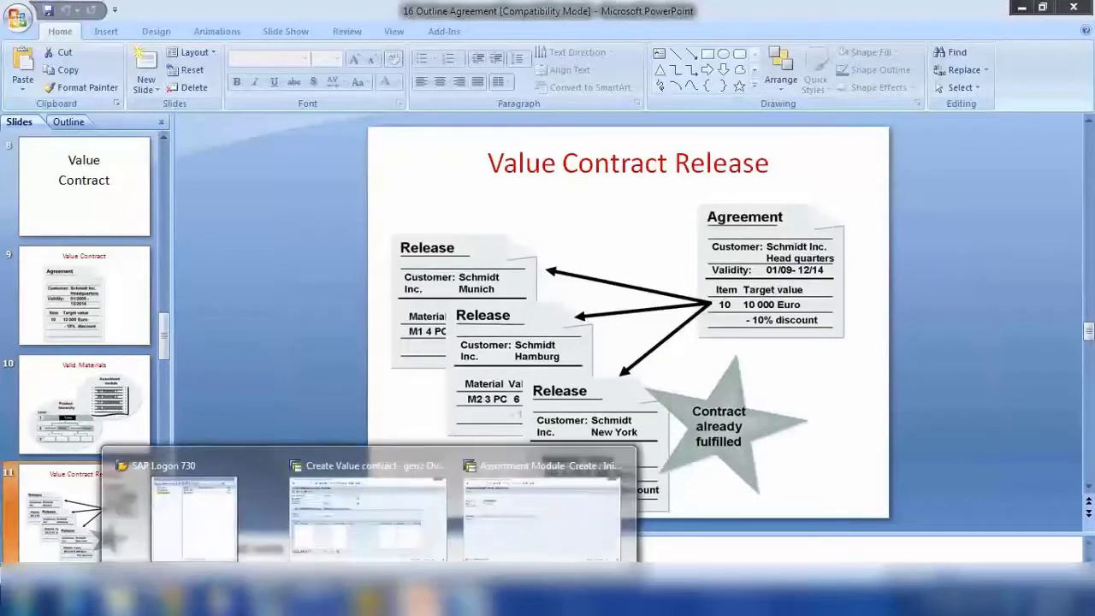
click(475, 601)
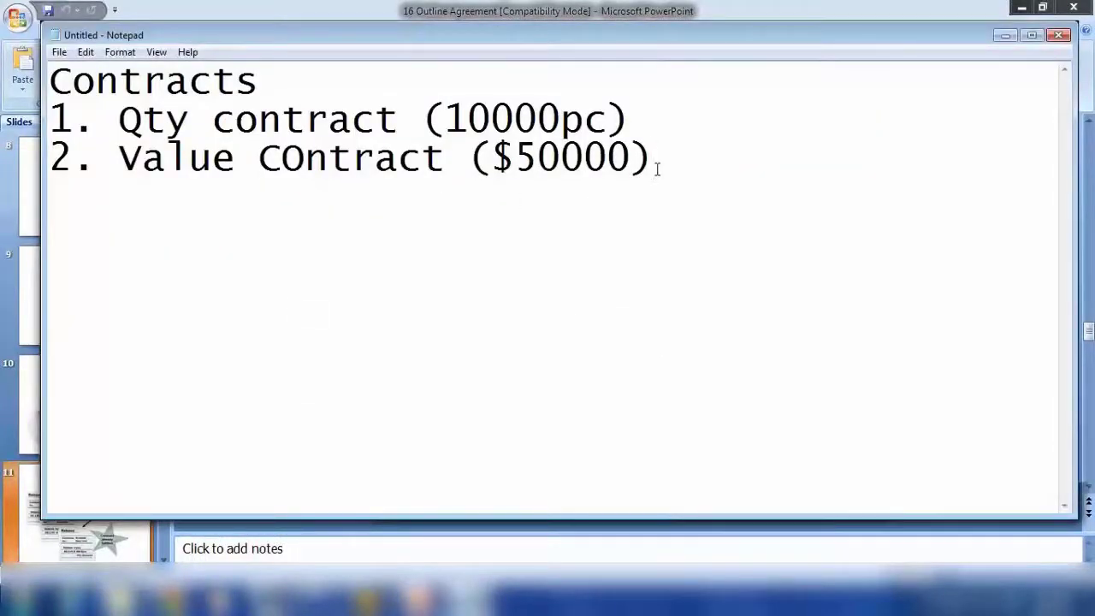
Add the line 'Release order 1, 2, 3....' to the value contract note.
text(Rea)
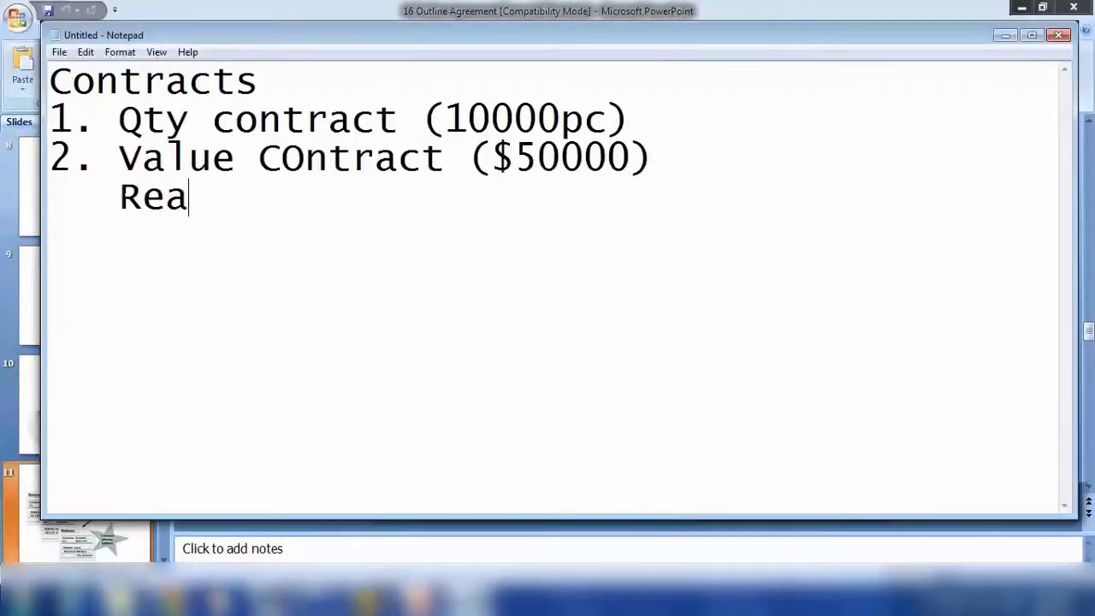
key(BackSpace)
text(lease )
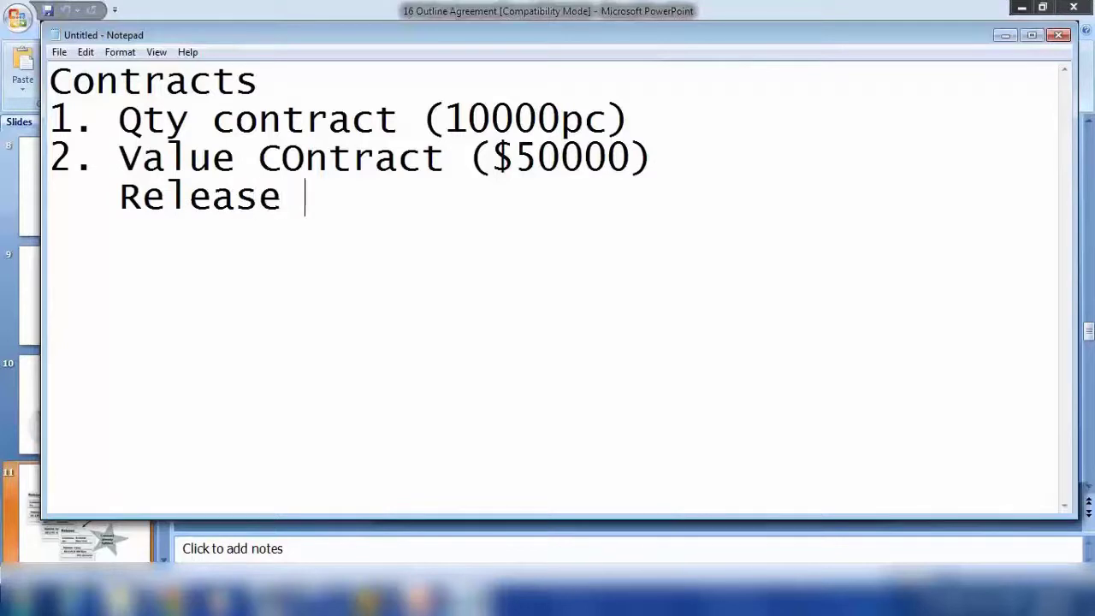
text(order 1,)
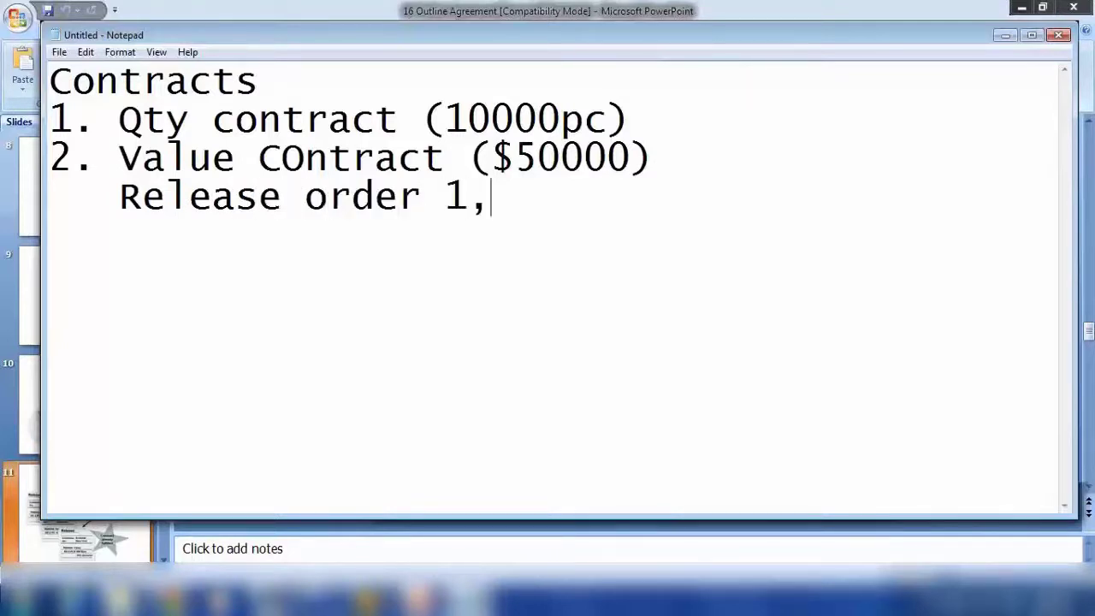
text( 2, 3....)
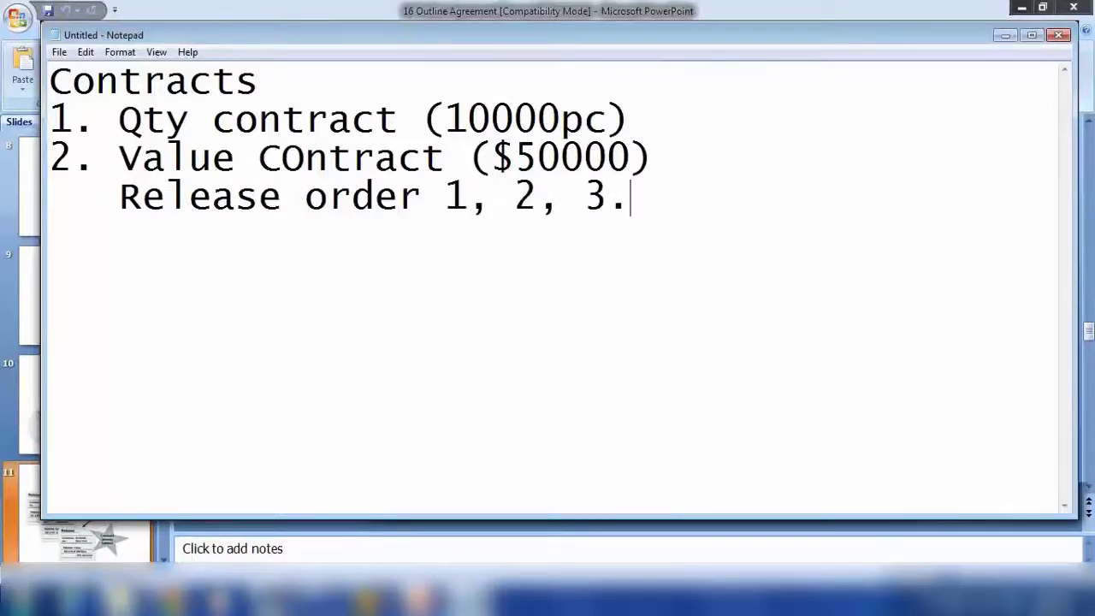
Return to SAP GUI and go back to the Create Contract initial screen.
click(655, 549)
mouse_move(376, 600)
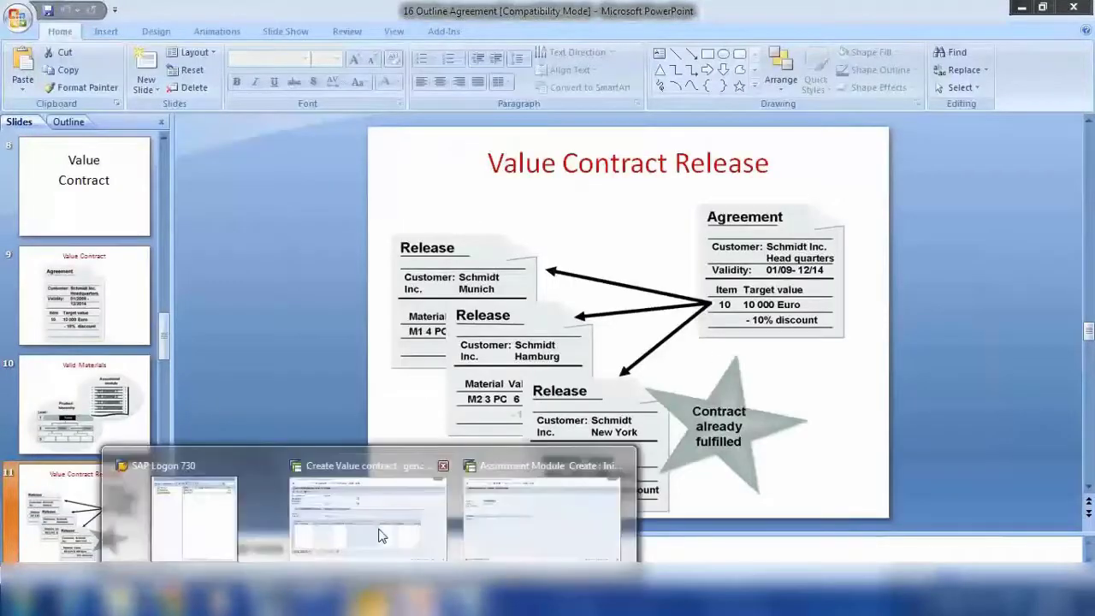
click(370, 500)
click(213, 42)
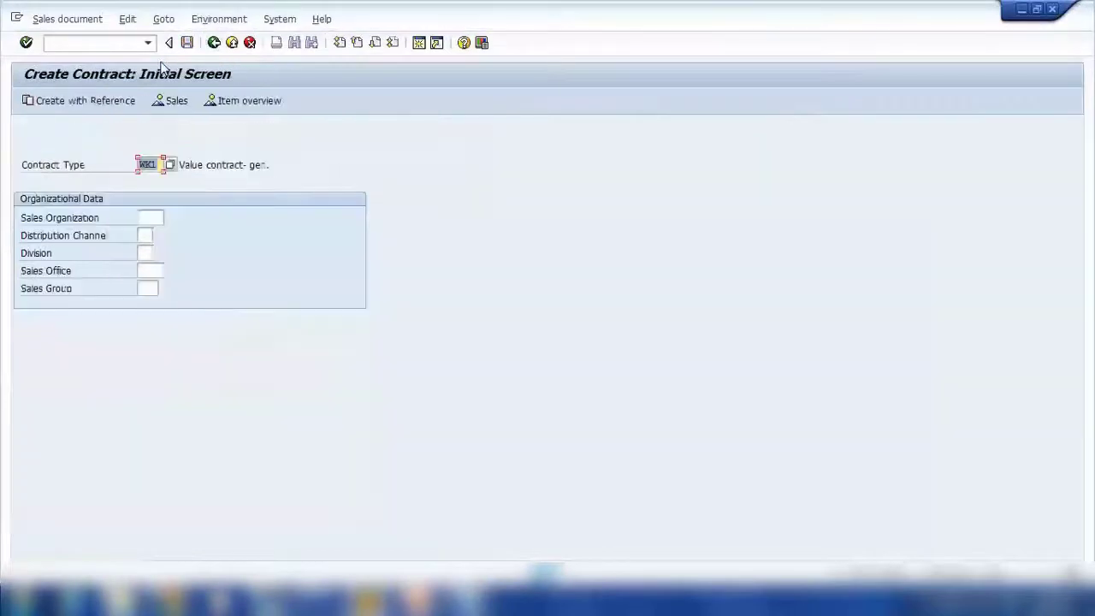
Start VA01 with order type OR (Standard Order) and open Create with Reference.
click(214, 42)
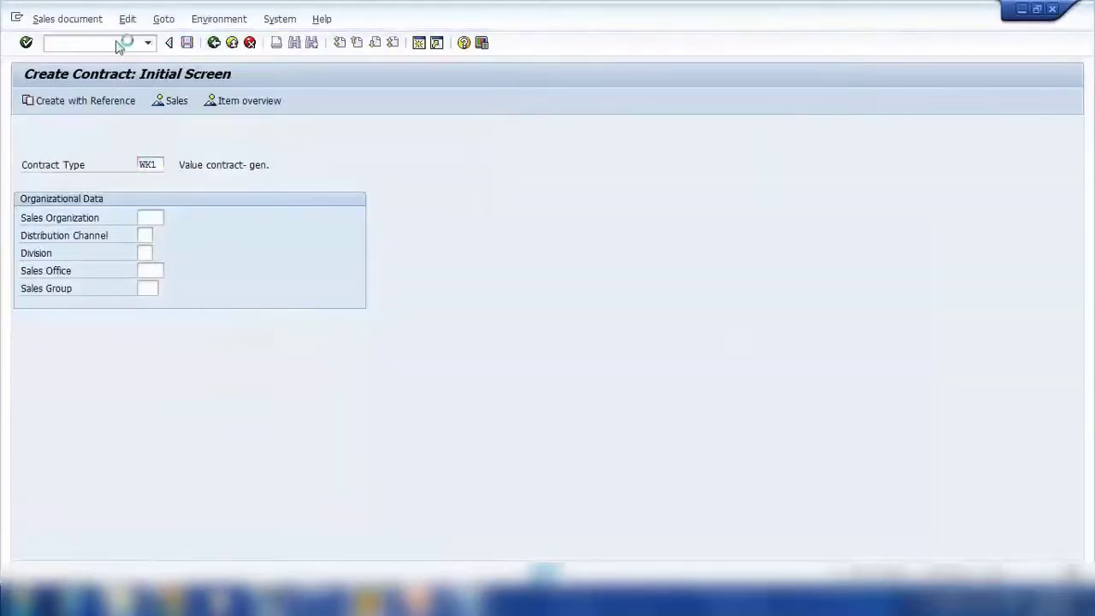
text(va0)
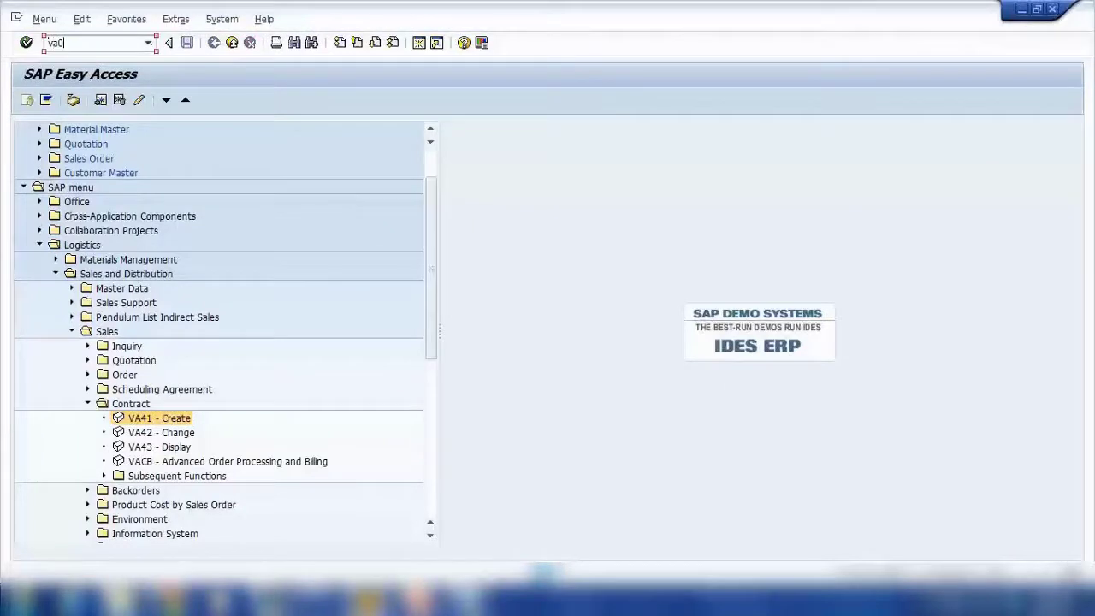
text(1)
key(Return)
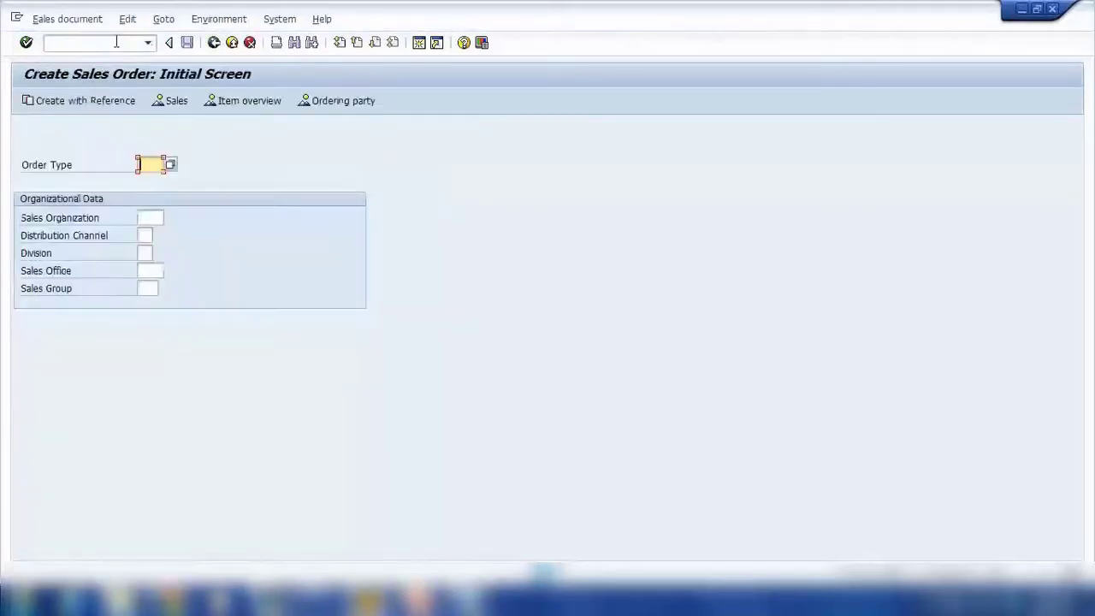
text(or)
key(Return)
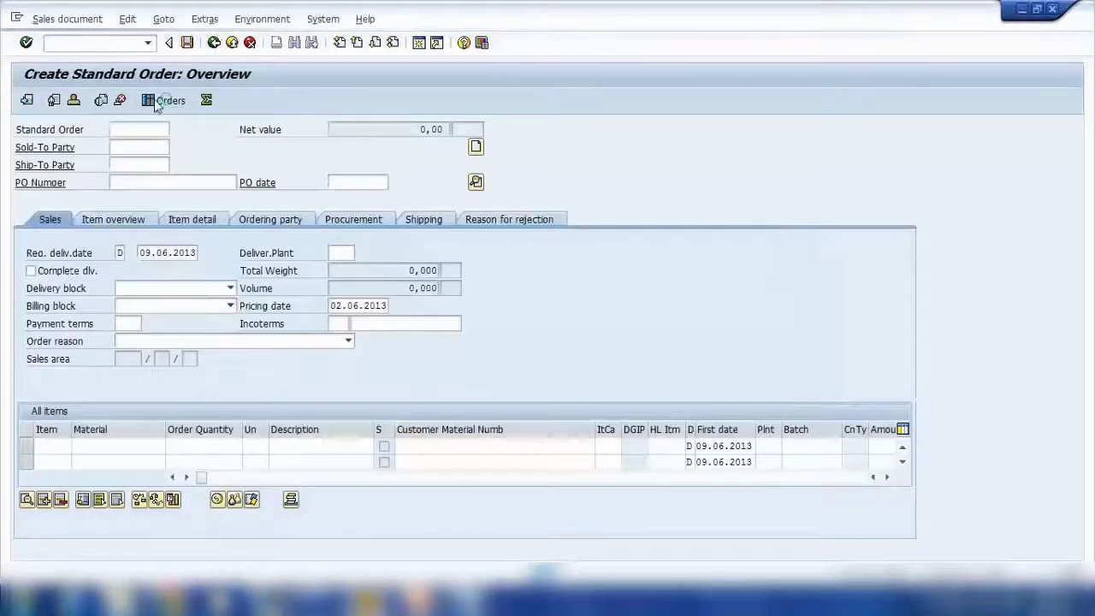
click(162, 100)
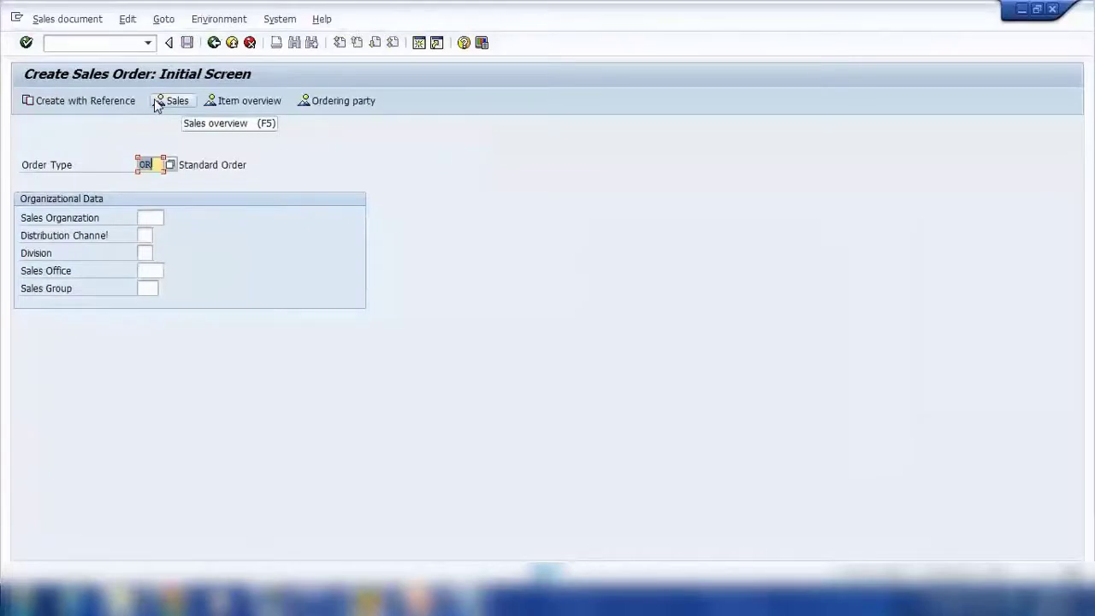
click(88, 100)
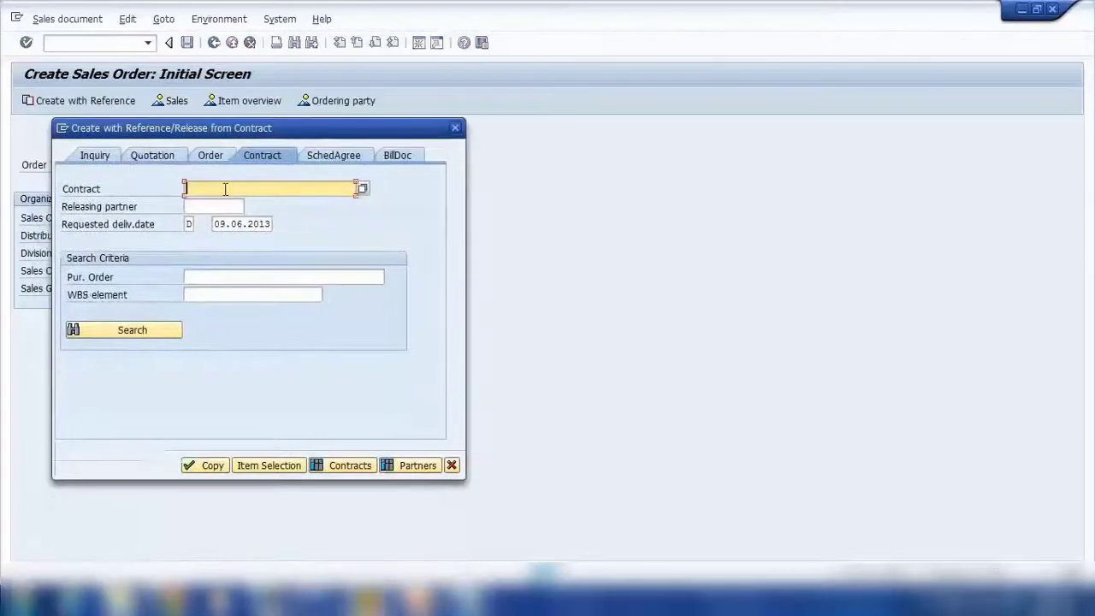
Enter contract 40000208, fill in its releasing partner, and list the contract's items.
text(40000208)
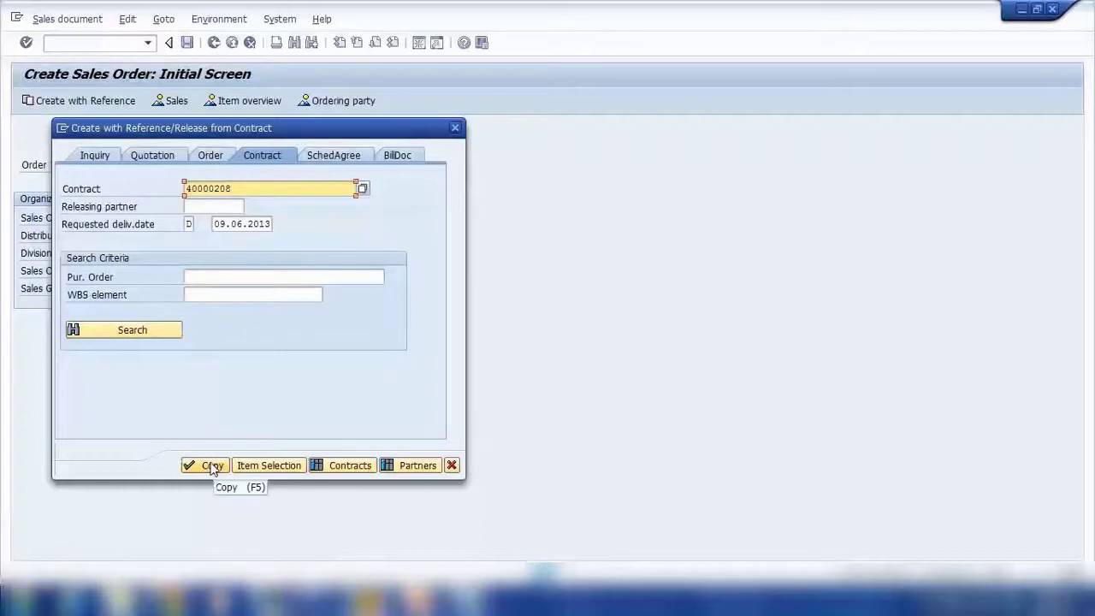
click(247, 469)
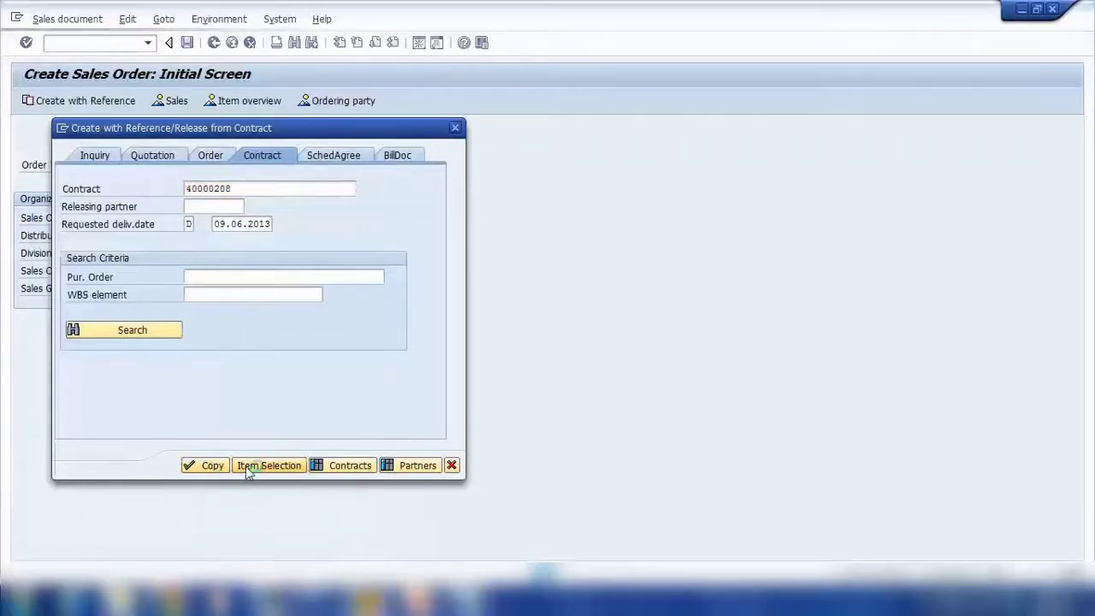
key(End)
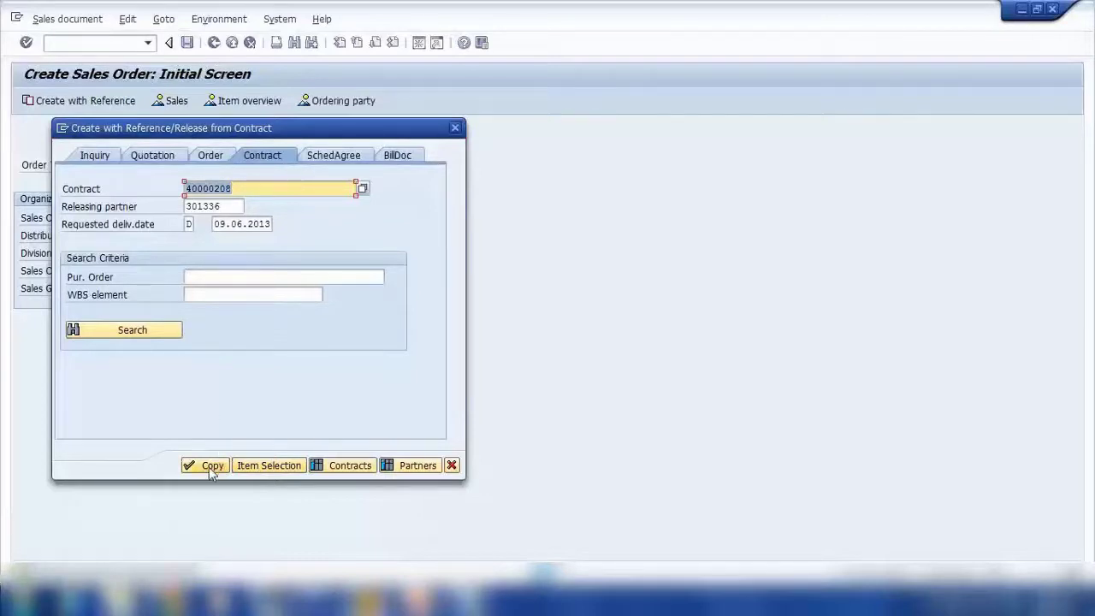
click(231, 206)
click(260, 466)
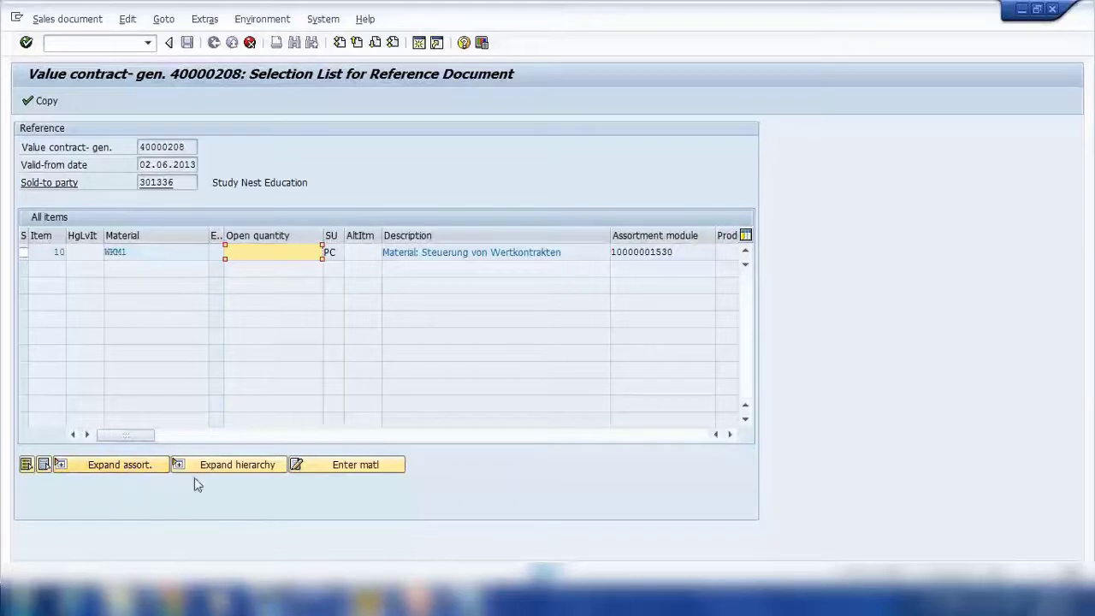
Expand item 10's assortment module and enter order quantity 10 for P-1091.
click(120, 464)
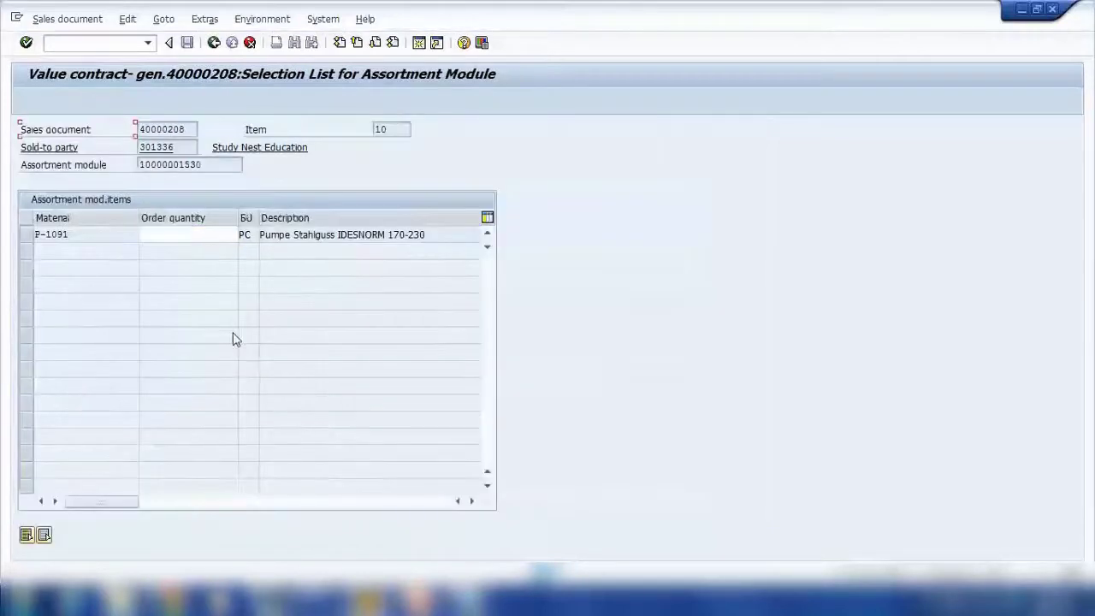
click(197, 235)
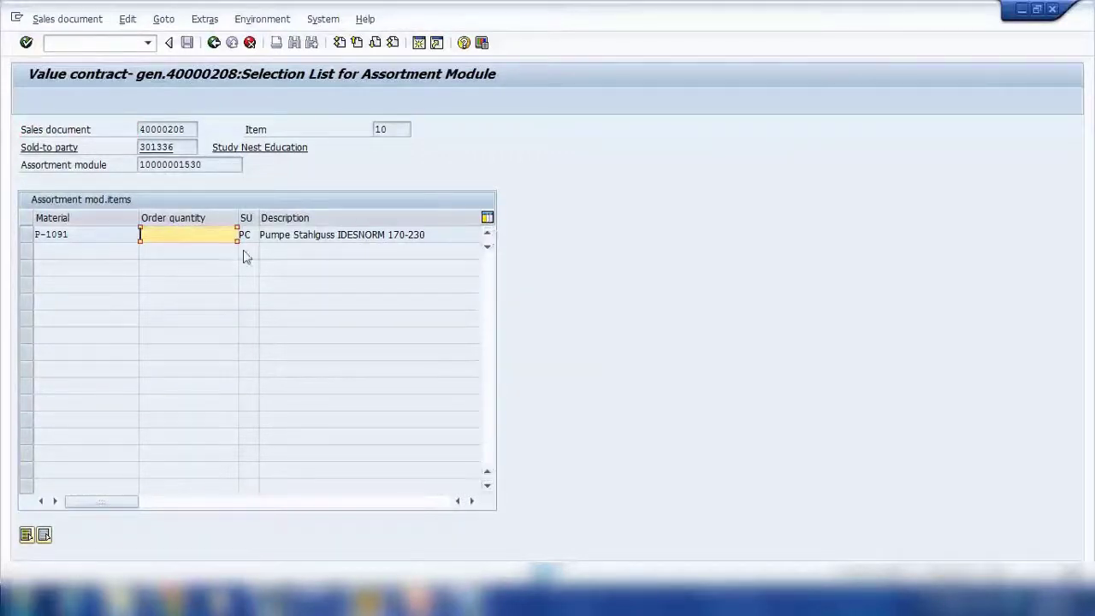
click(214, 42)
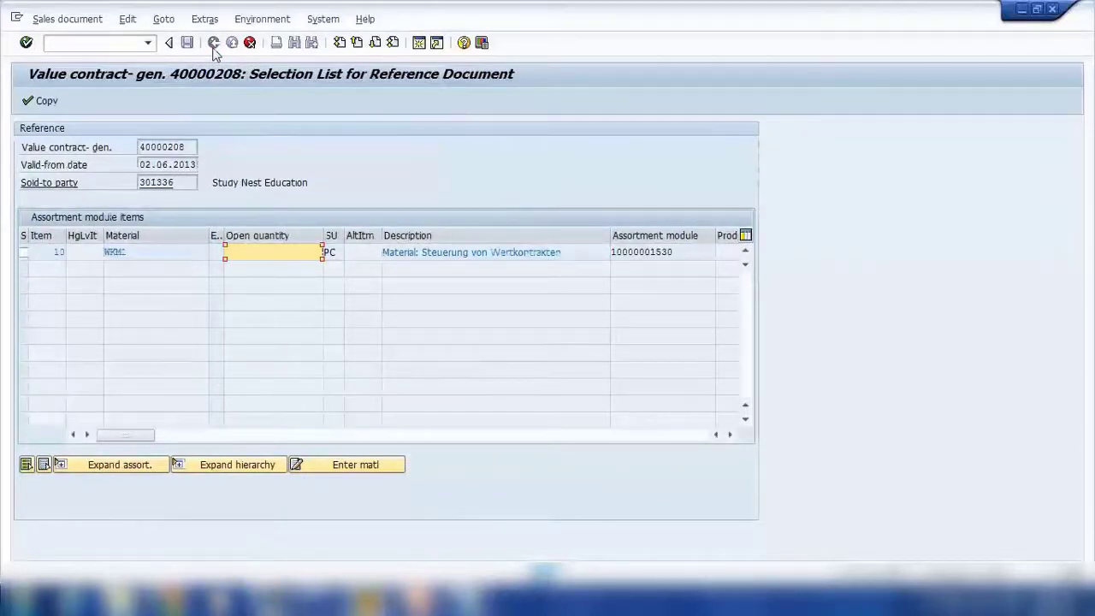
click(24, 251)
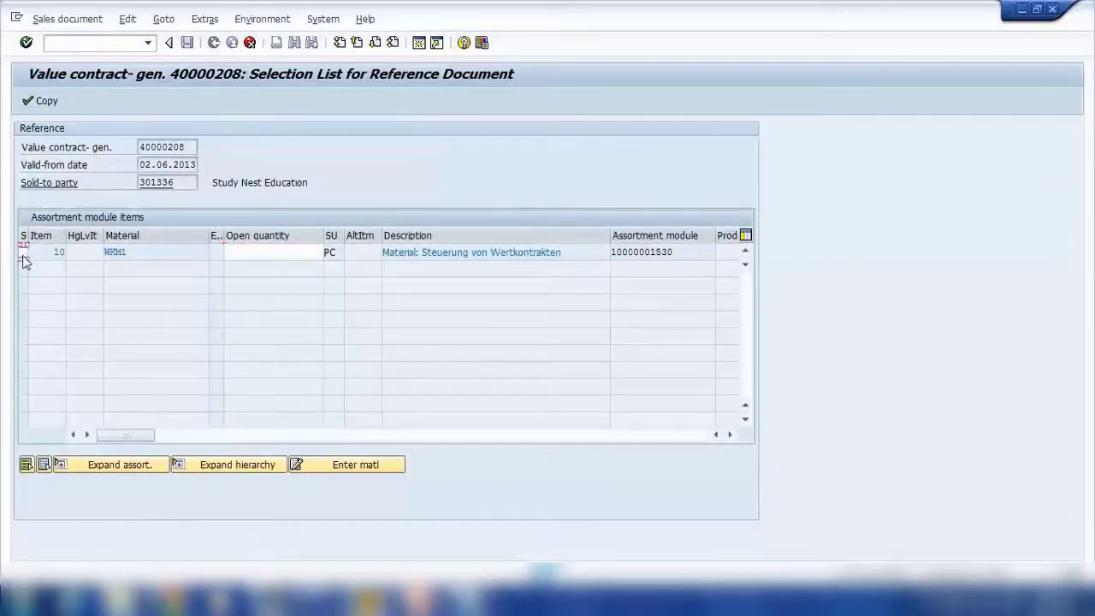
click(124, 464)
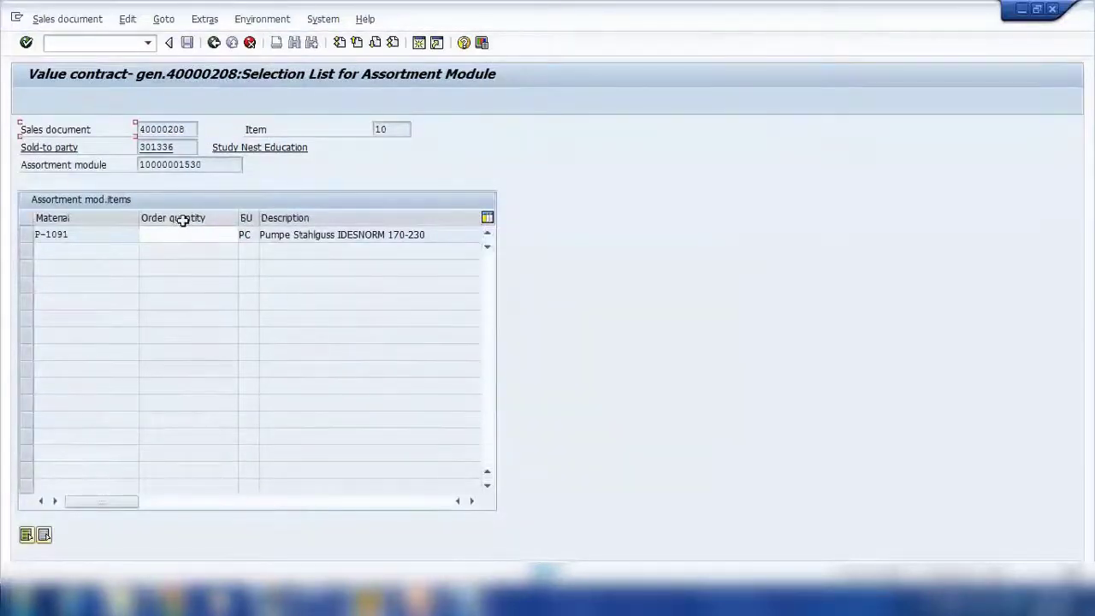
click(207, 236)
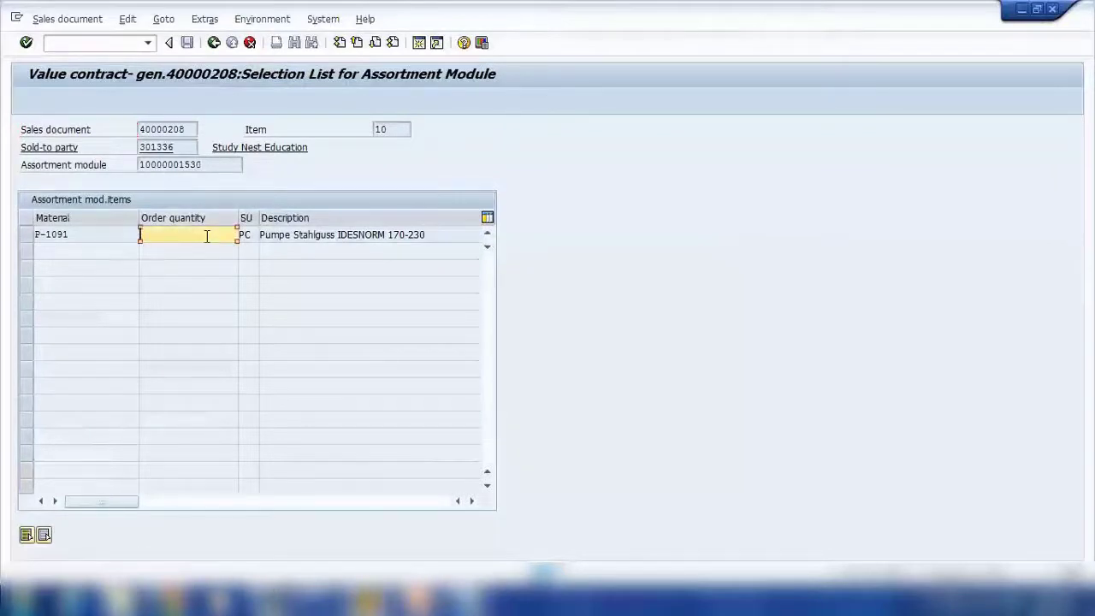
text(10)
click(213, 43)
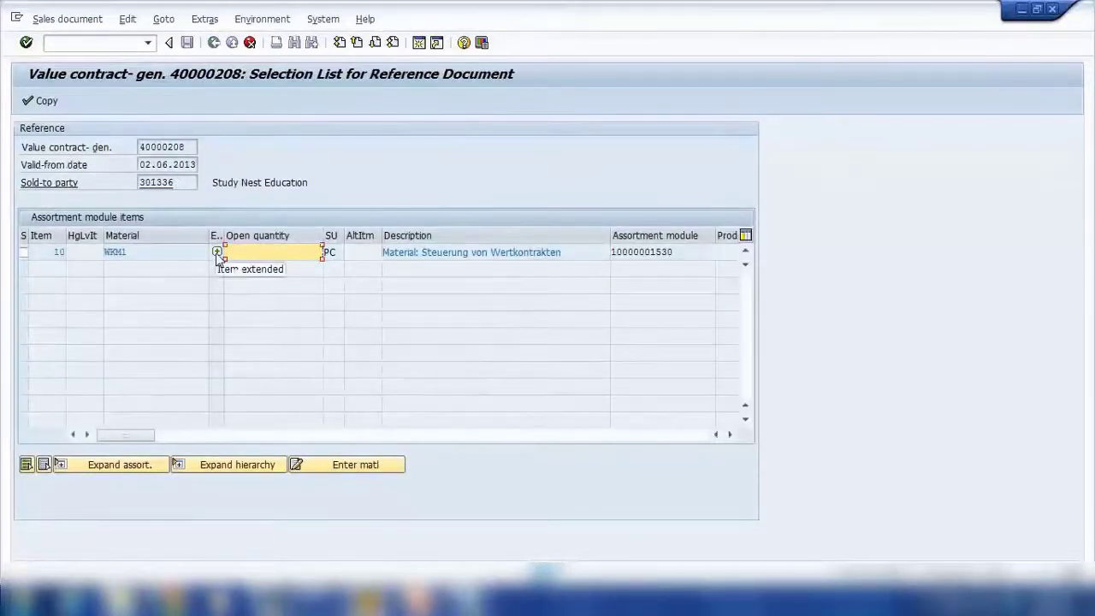
Verify quantity 10, mark contract item 10 and copy it into the new order.
click(150, 466)
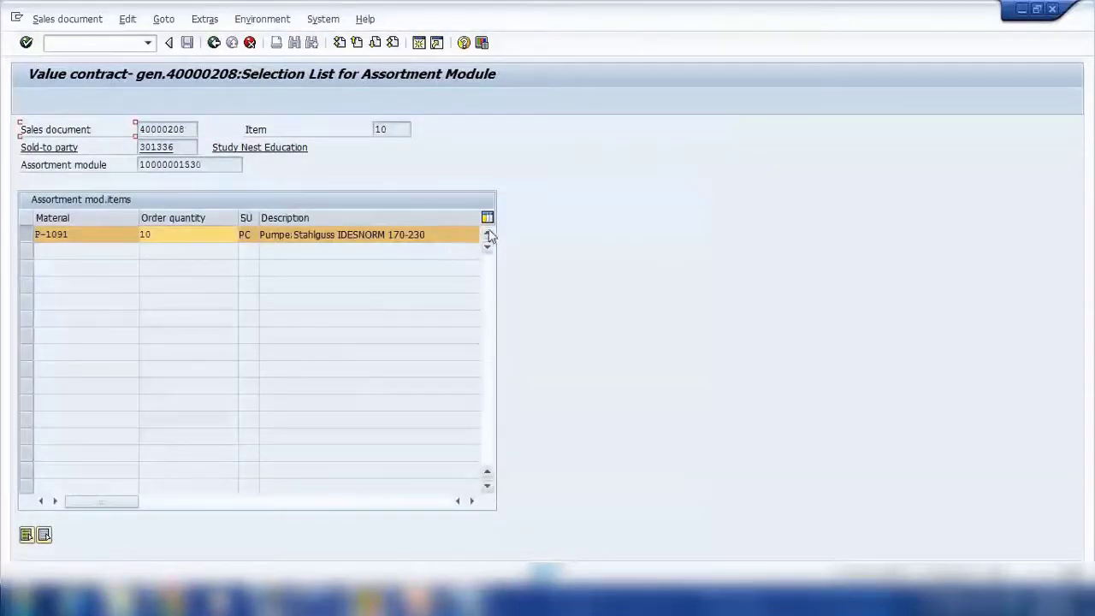
click(214, 42)
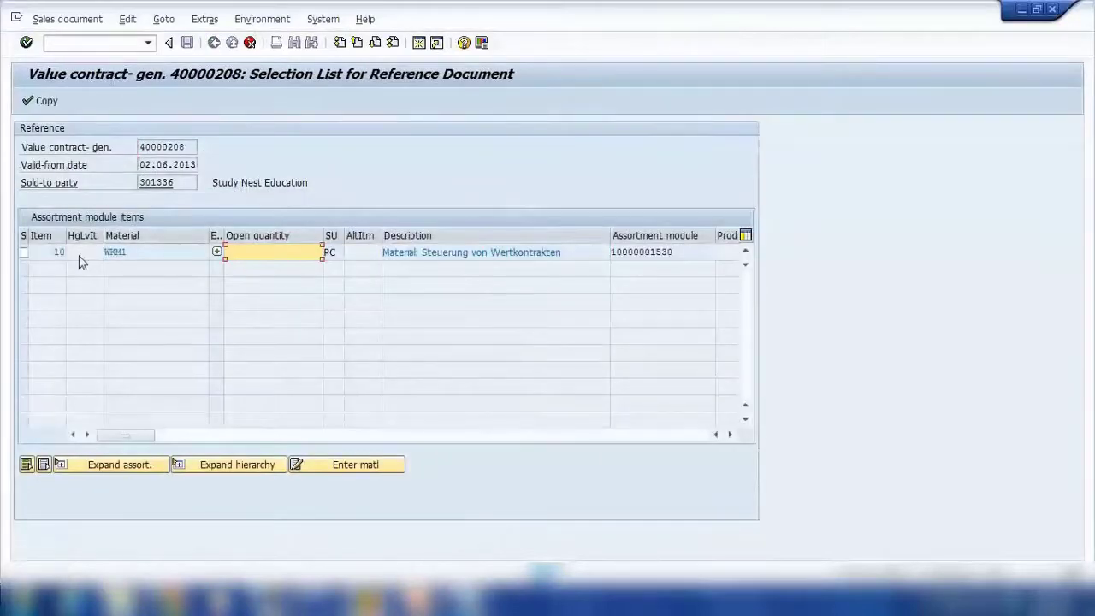
click(24, 253)
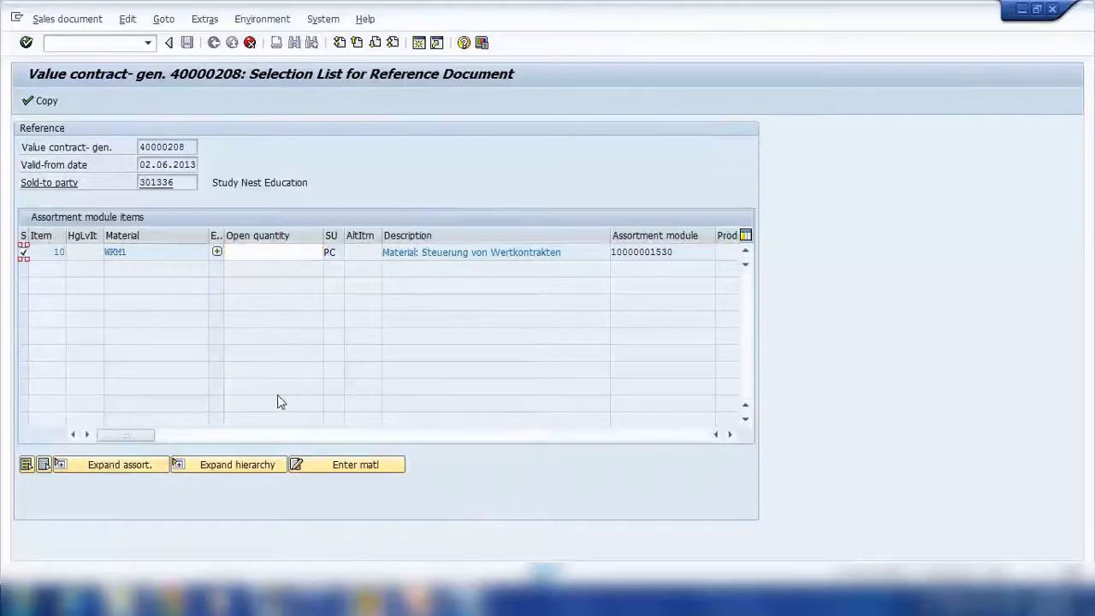
click(41, 101)
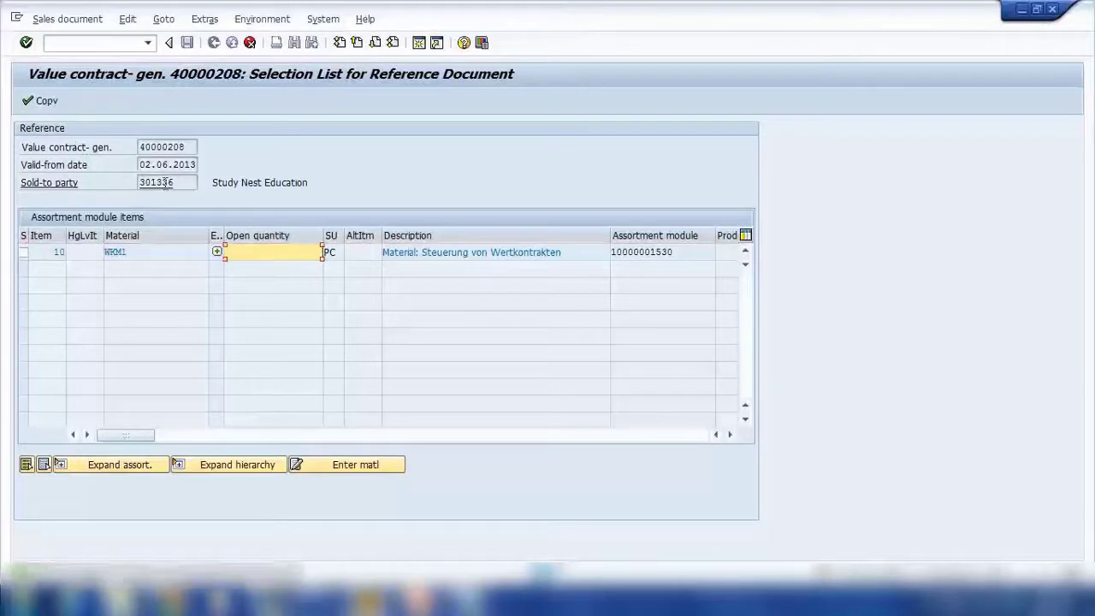
click(43, 103)
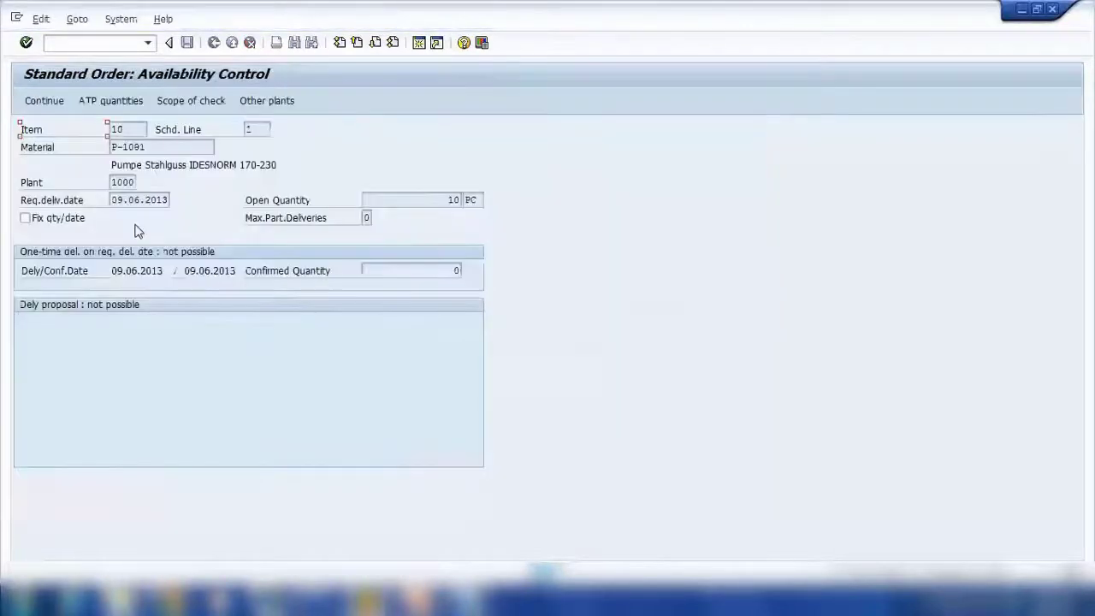
Accept the availability check and save, triggering the 95.000,00 EUR target-exceeded warning.
click(44, 101)
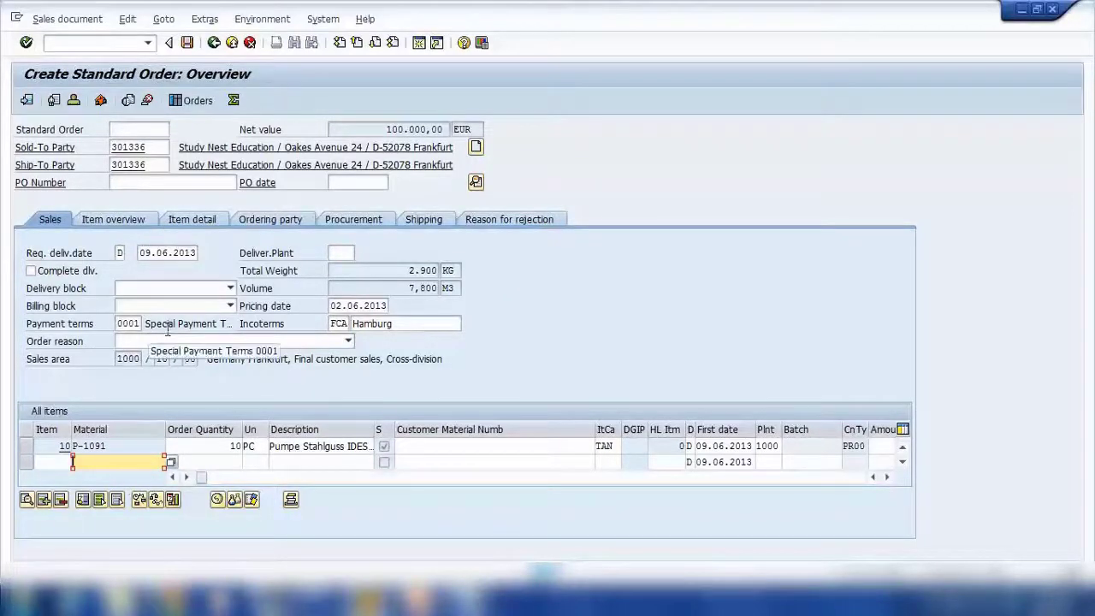
click(186, 42)
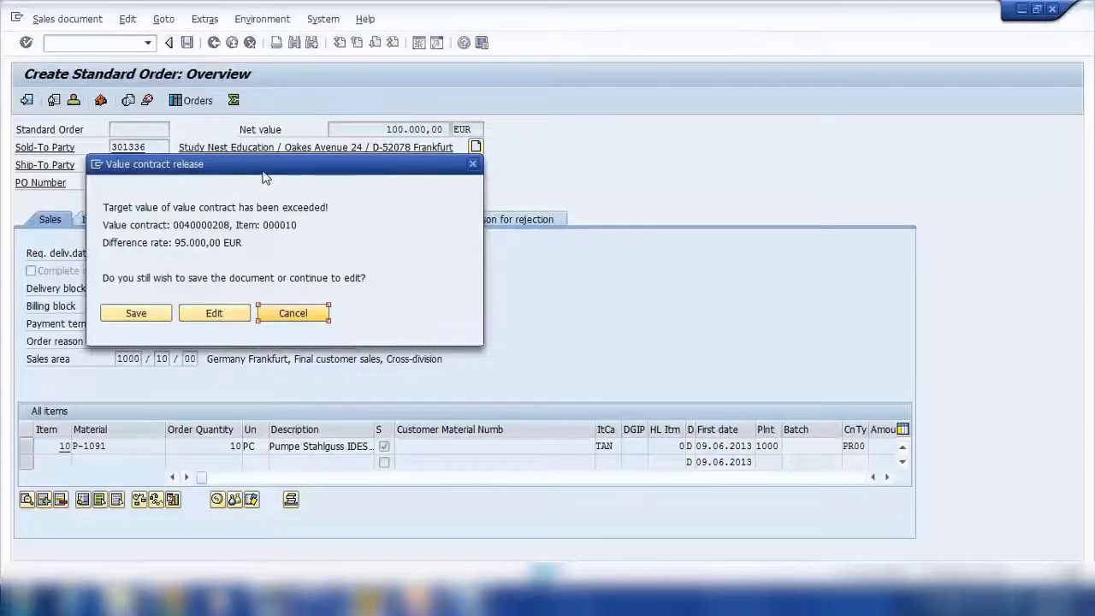
drag(265, 176, 301, 172)
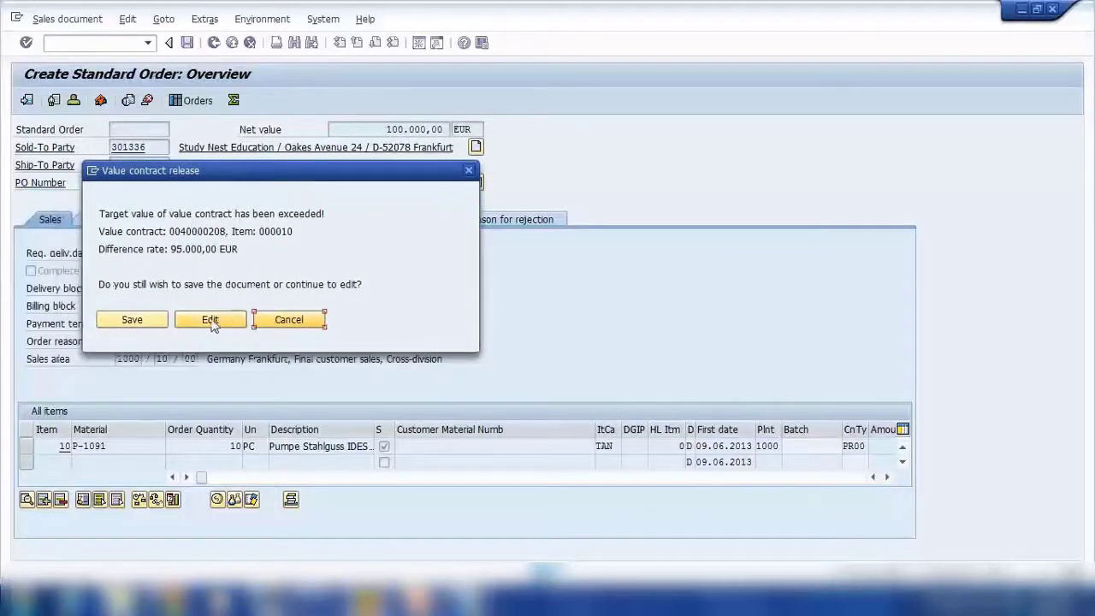
Reduce item 10's P-1091 order quantity to 1 PC and save the order again.
click(214, 321)
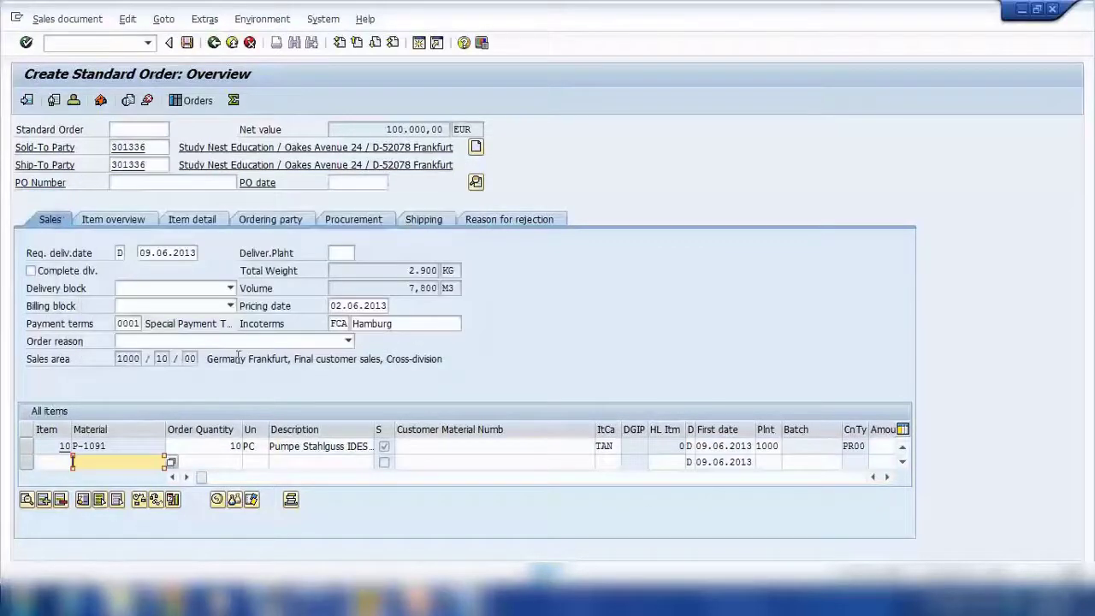
click(233, 446)
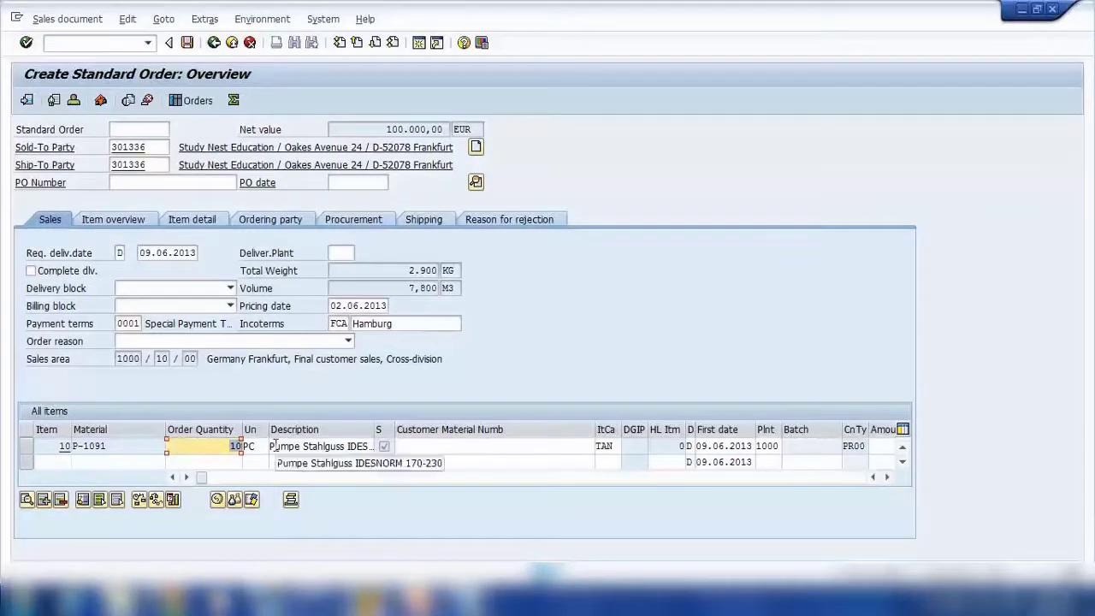
text(1)
click(276, 452)
key(Return)
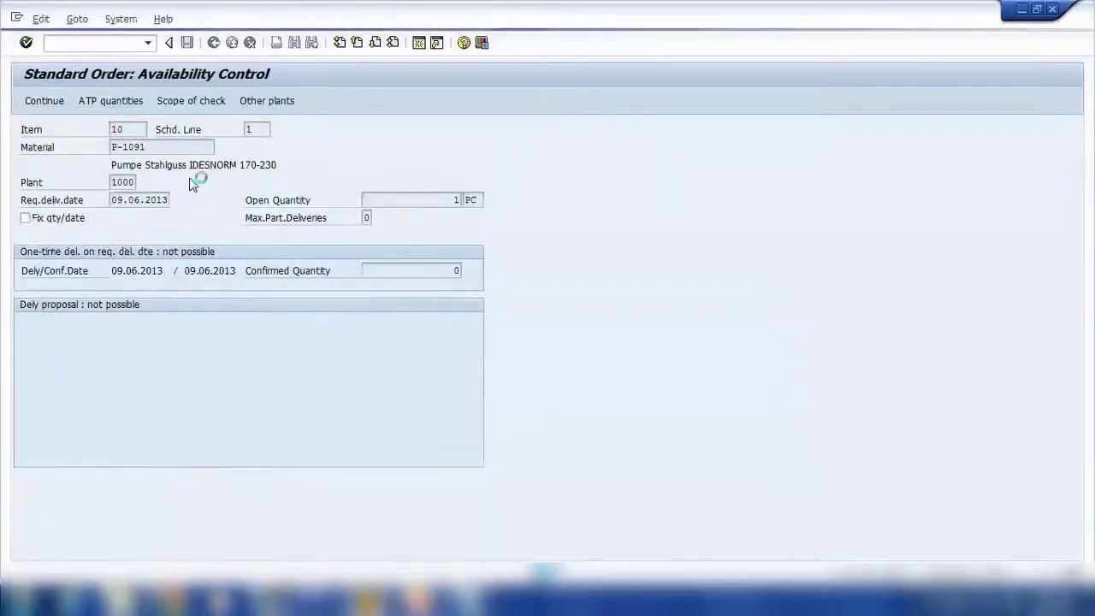
key(Return)
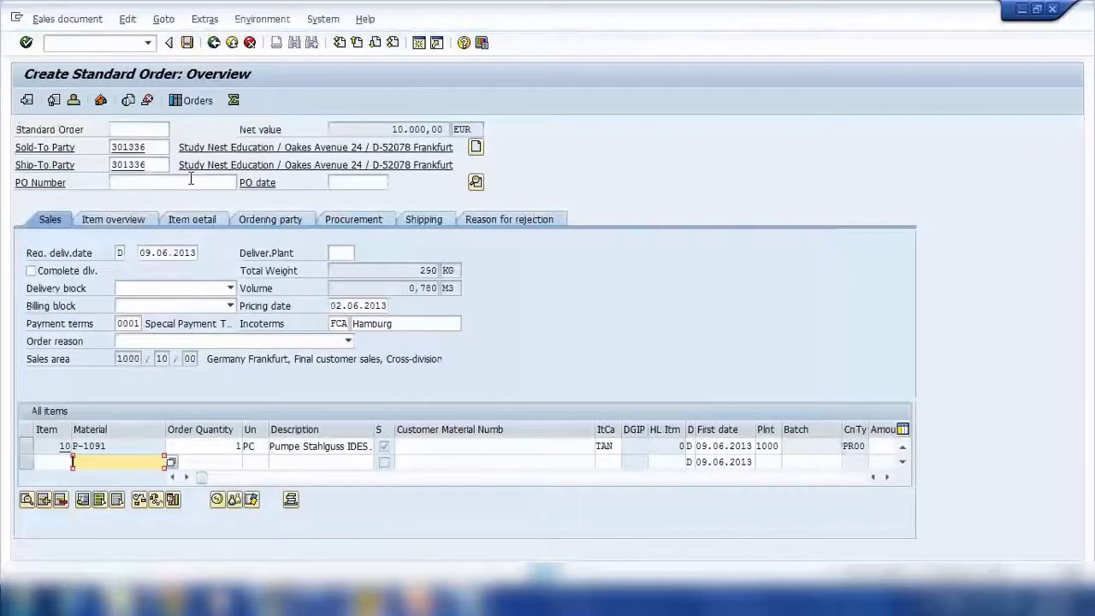
click(186, 42)
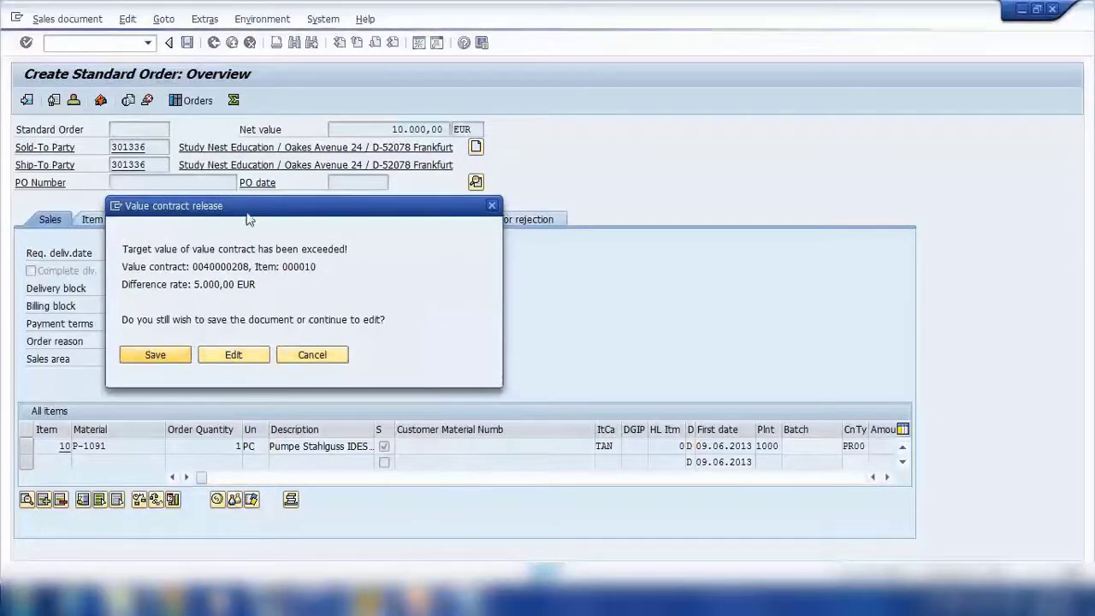
Save the incomplete order despite the exceeded target value, then open it in /nva02.
key(Return)
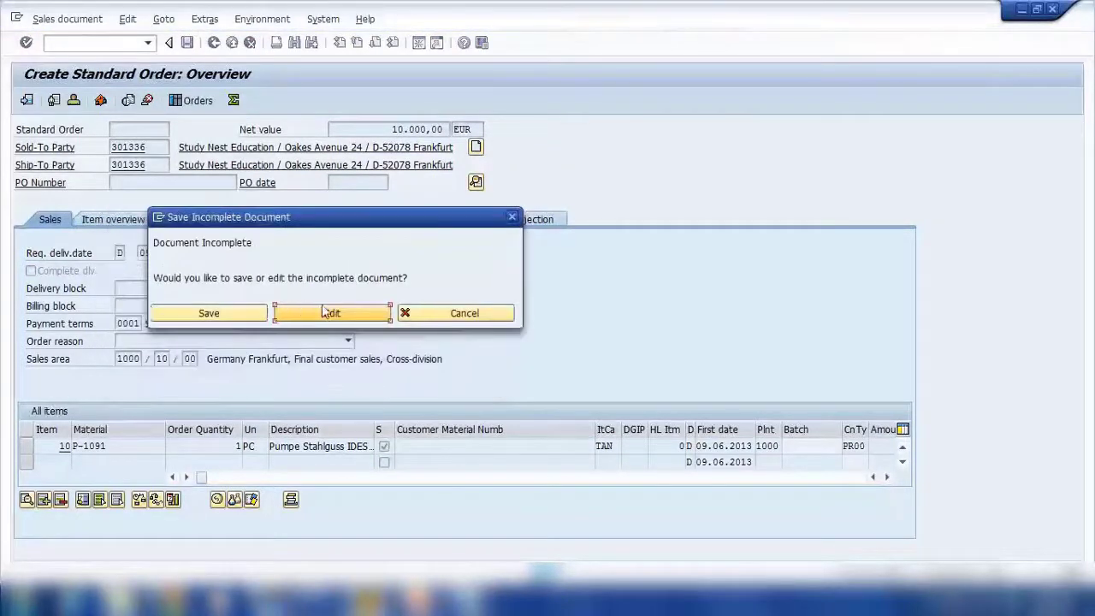
click(244, 314)
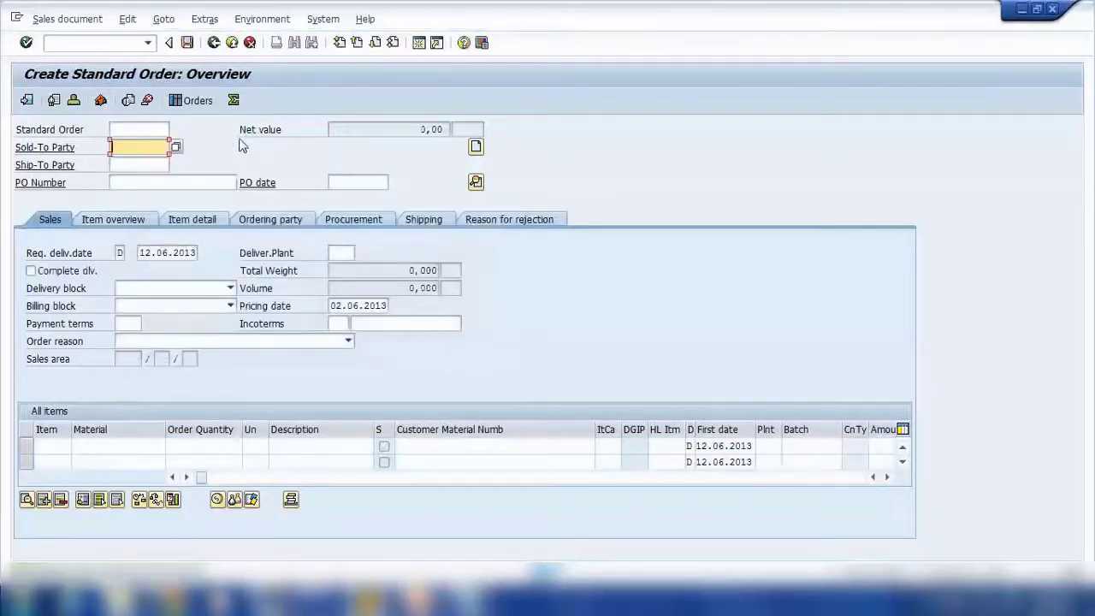
click(71, 42)
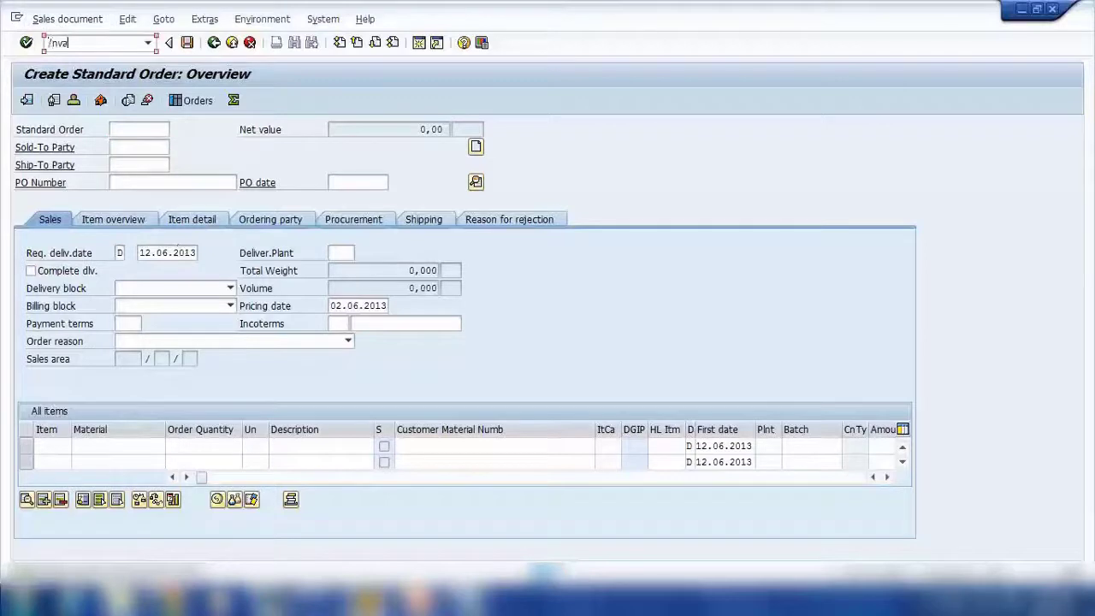
text(/nva02)
key(Return)
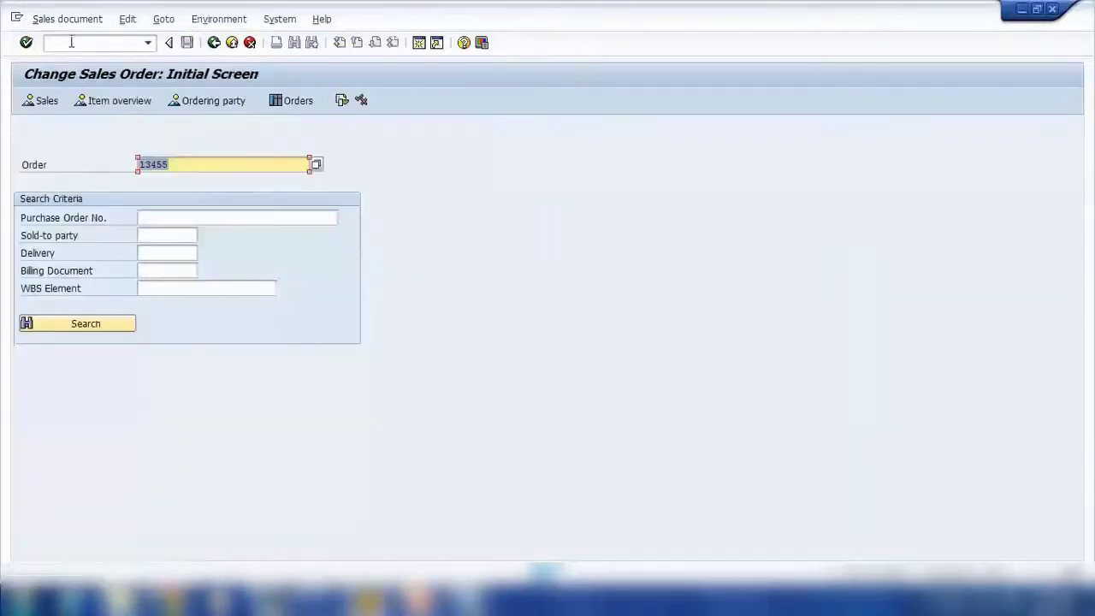